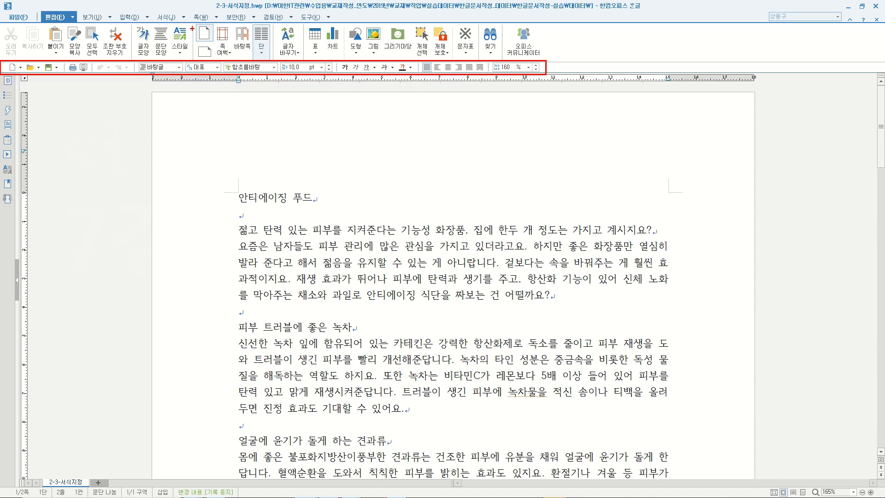
{"action": "left_click", "coordinate": [185, 18]}
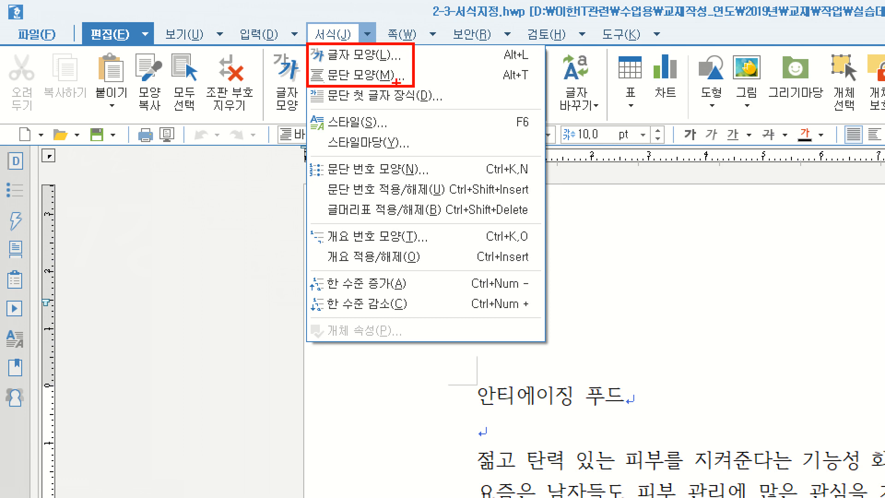
{"action": "key", "text": "Escape"}
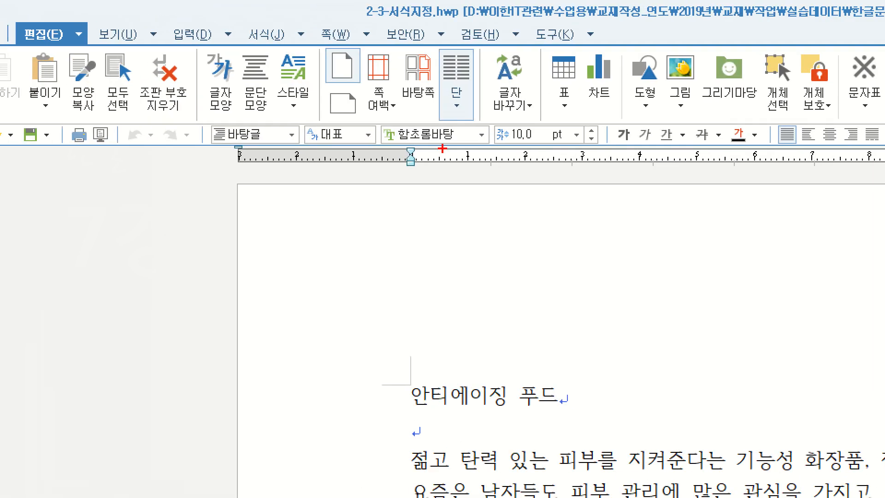
{"action": "mouse_move", "coordinate": [377, 120]}
{"action": "left_mouse_down"}
{"action": "mouse_move", "coordinate": [390, 151]}
{"action": "mouse_move", "coordinate": [494, 151]}
{"action": "left_mouse_up"}
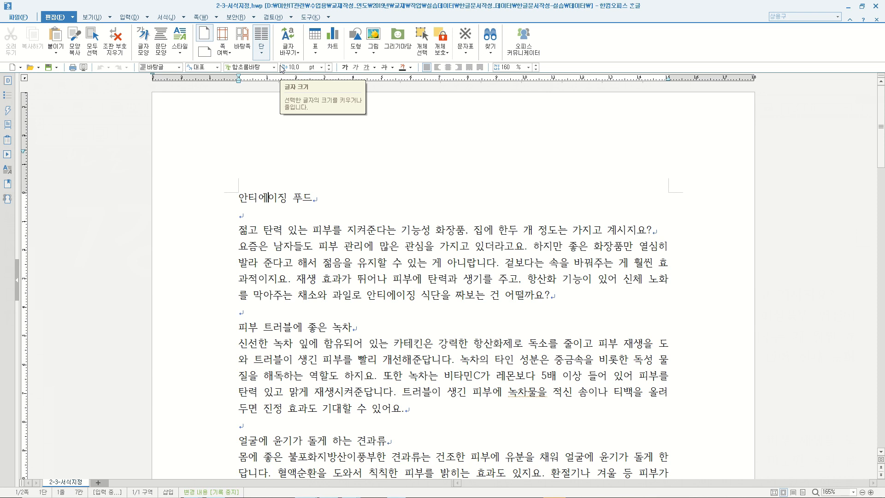
{"action": "left_click", "coordinate": [274, 68]}
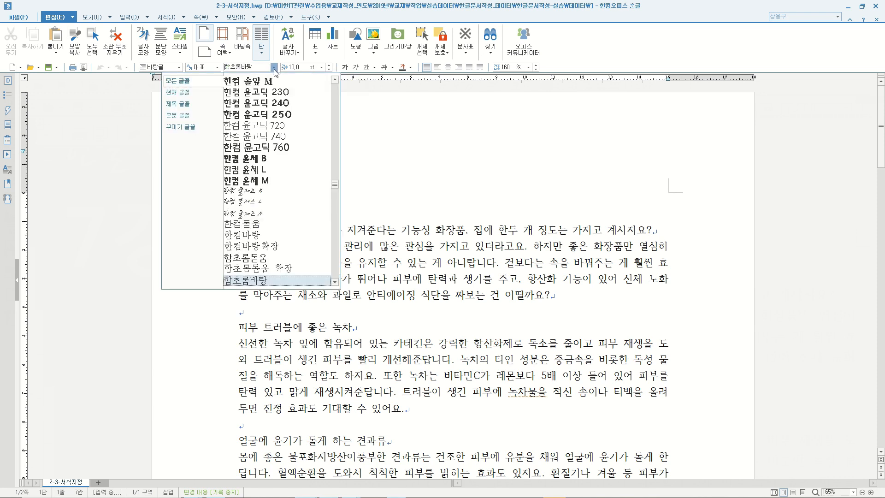
{"action": "left_click", "coordinate": [274, 70]}
{"action": "left_click", "coordinate": [247, 232]}
Set the font of the title 안티에이징 푸드 to 함초롬돋움.
{"action": "left_click", "coordinate": [240, 199]}
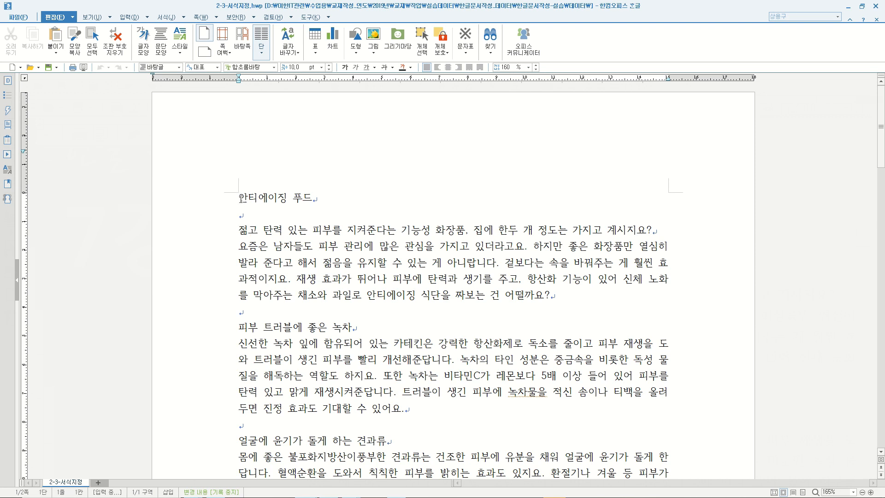
{"action": "left_click_drag", "start_coordinate": [240, 199], "coordinate": [324, 198]}
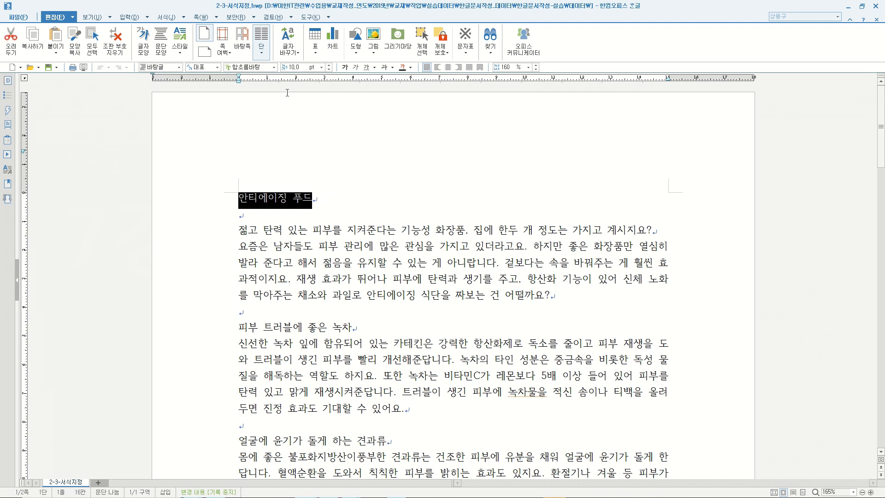
{"action": "left_click", "coordinate": [275, 70]}
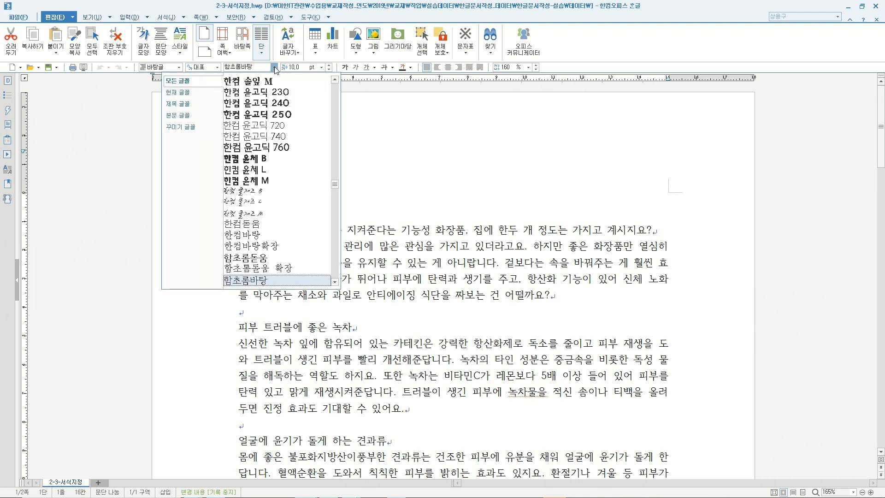
{"action": "left_click", "coordinate": [255, 259]}
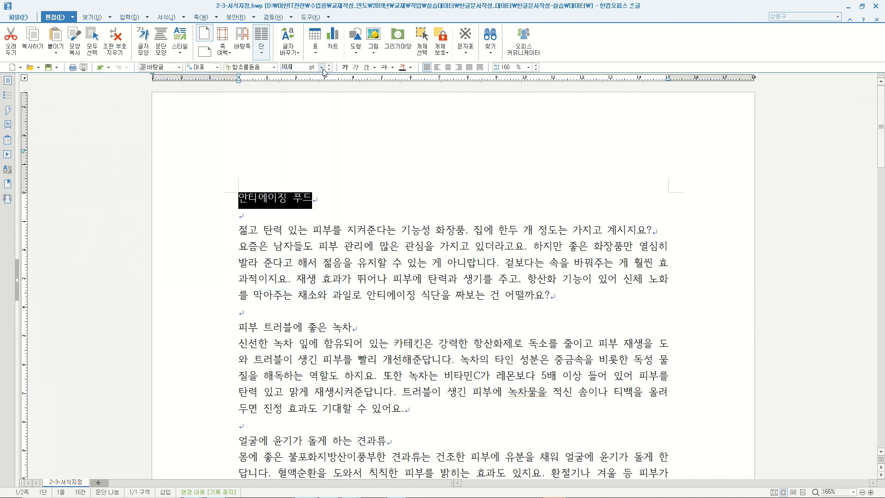
Set the font size of the title 안티에이징 푸드 to 16 pt.
{"action": "left_click", "coordinate": [322, 68]}
{"action": "left_click", "coordinate": [322, 68]}
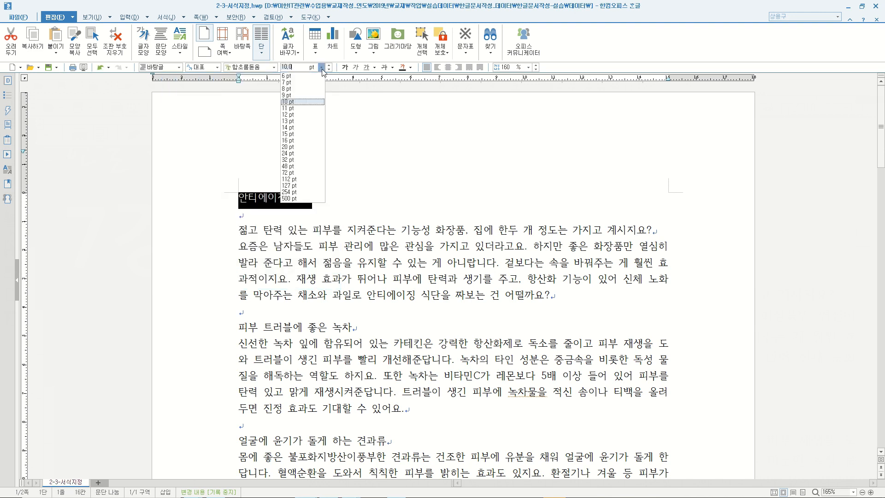
{"action": "left_click", "coordinate": [322, 68]}
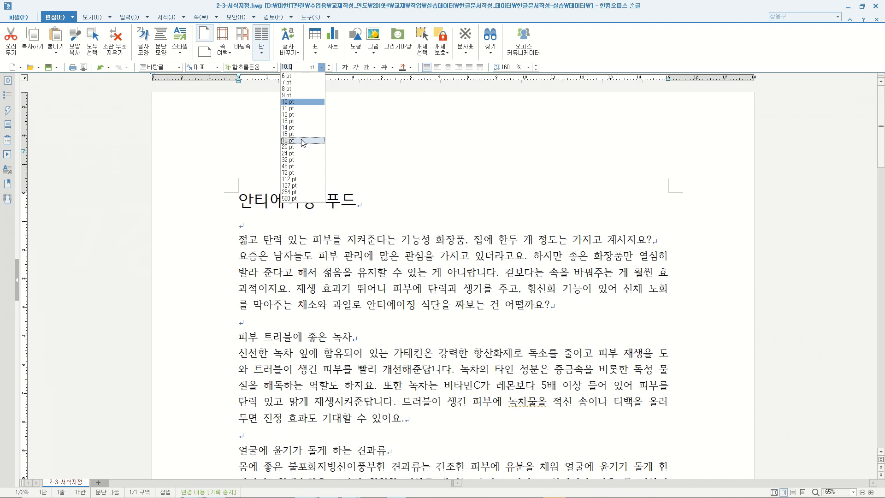
{"action": "left_click", "coordinate": [302, 141]}
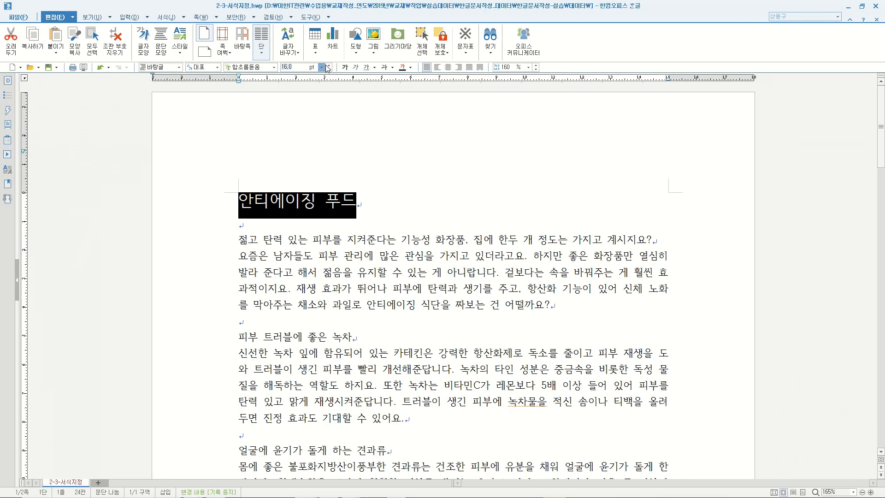
Raise the title's font size by three increments and lower it back to 16 pt.
{"action": "left_click", "coordinate": [329, 66]}
{"action": "left_click", "coordinate": [330, 66]}
{"action": "left_click", "coordinate": [329, 66]}
{"action": "left_click", "coordinate": [329, 69]}
{"action": "left_click", "coordinate": [329, 68]}
{"action": "left_click", "coordinate": [330, 69]}
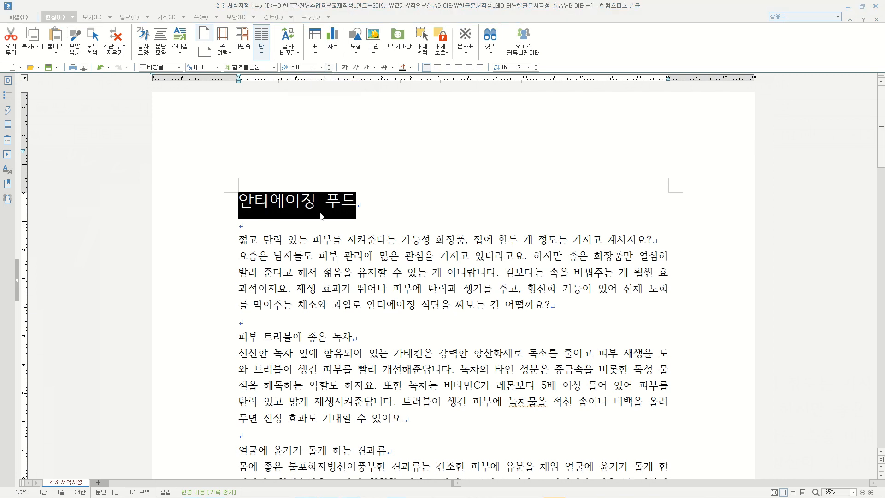
Make the title bold, toggling bold off and on again twice and leaving it on.
{"action": "left_click", "coordinate": [345, 68]}
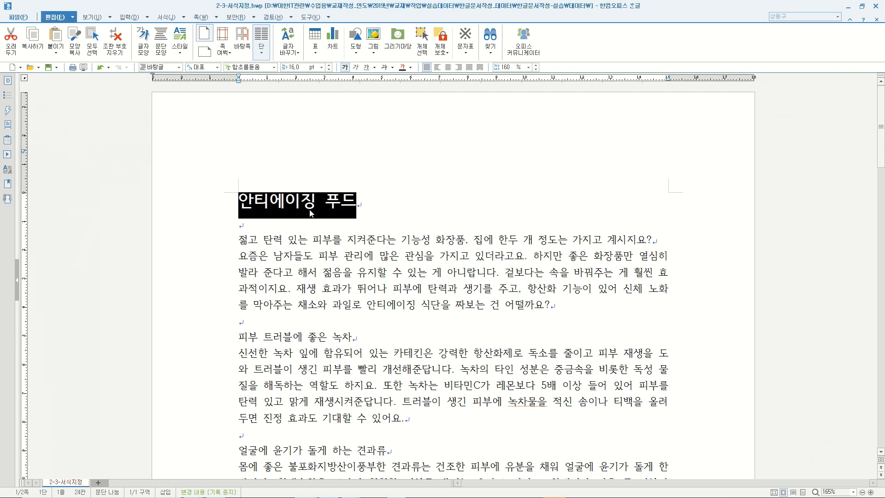
{"action": "left_click", "coordinate": [346, 68]}
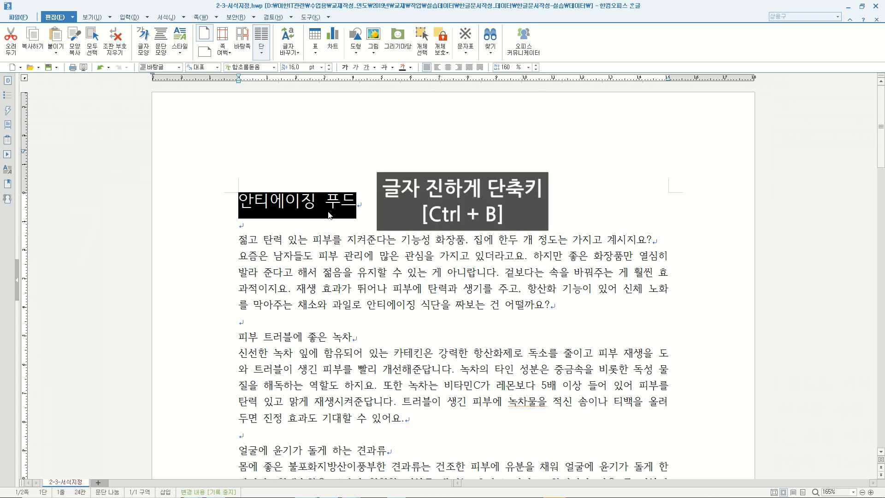
{"action": "key", "text": "ctrl+b"}
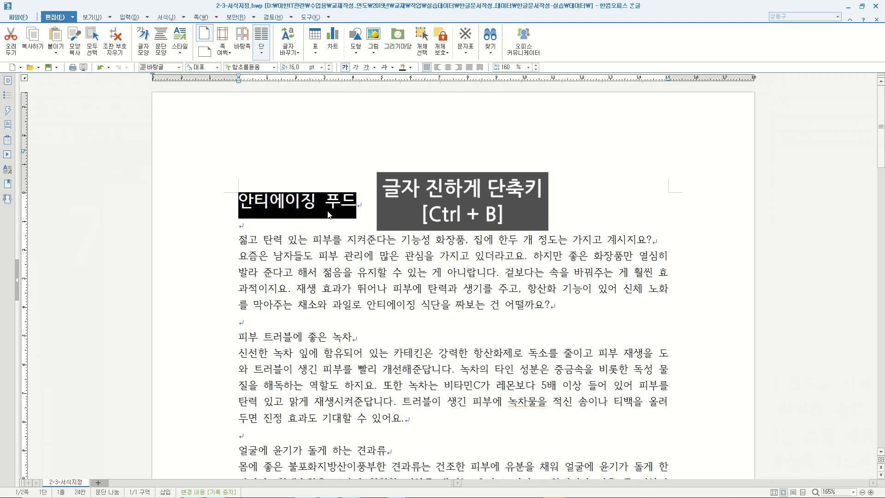
{"action": "key", "text": "ctrl+b"}
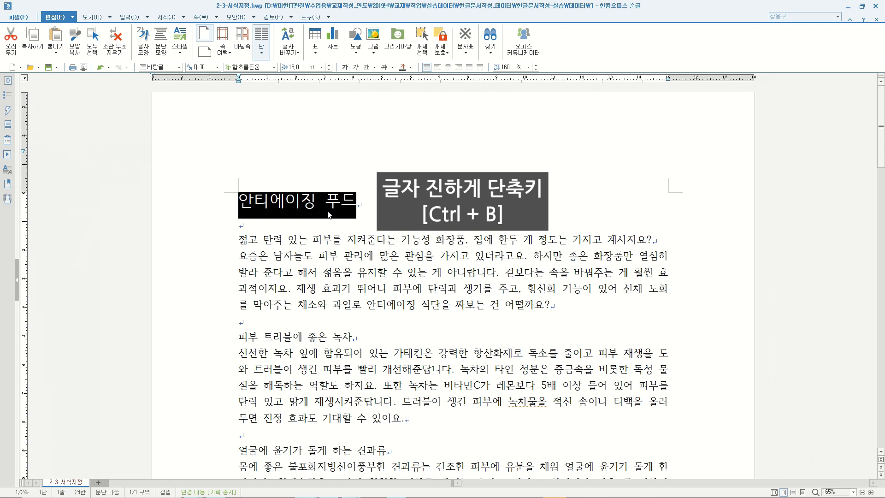
{"action": "key", "text": "ctrl+b"}
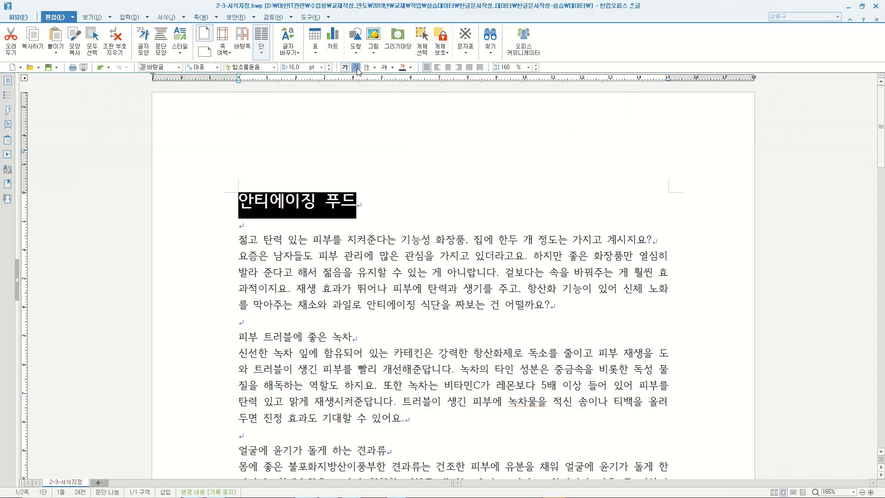
Try italic on the title and remove it again, twice.
{"action": "left_click", "coordinate": [438, 135]}
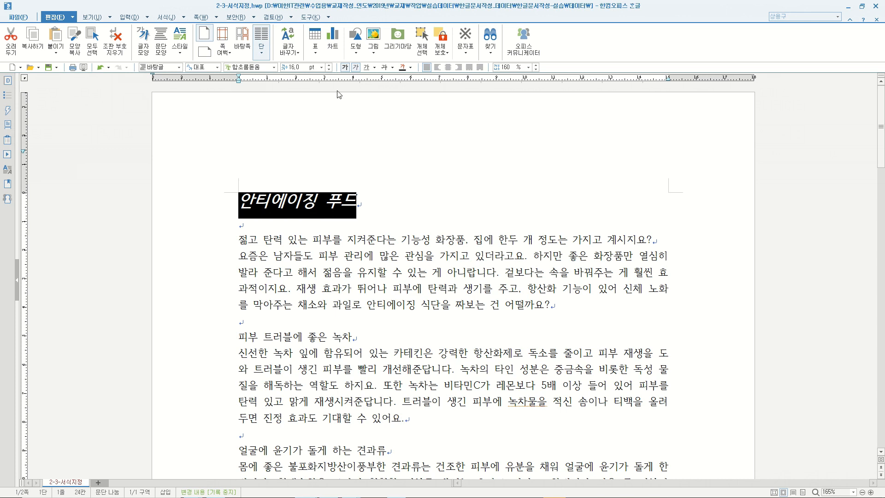
{"action": "left_click", "coordinate": [356, 68]}
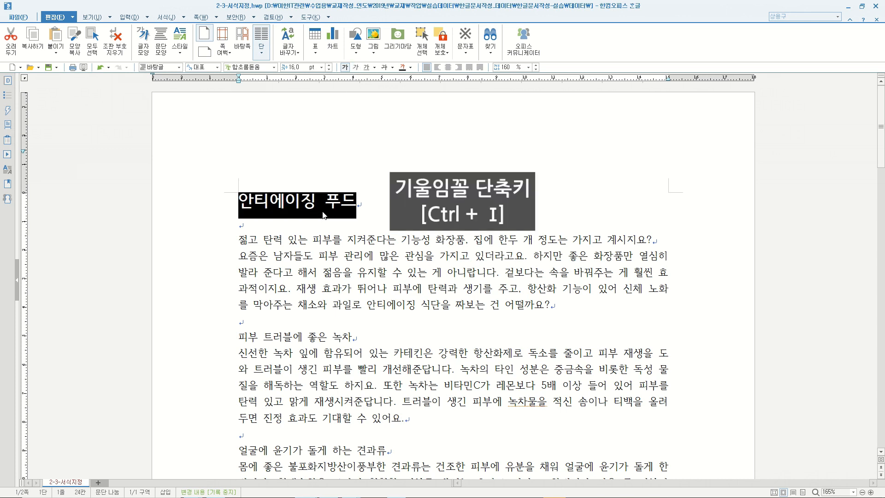
{"action": "key", "text": "ctrl+i"}
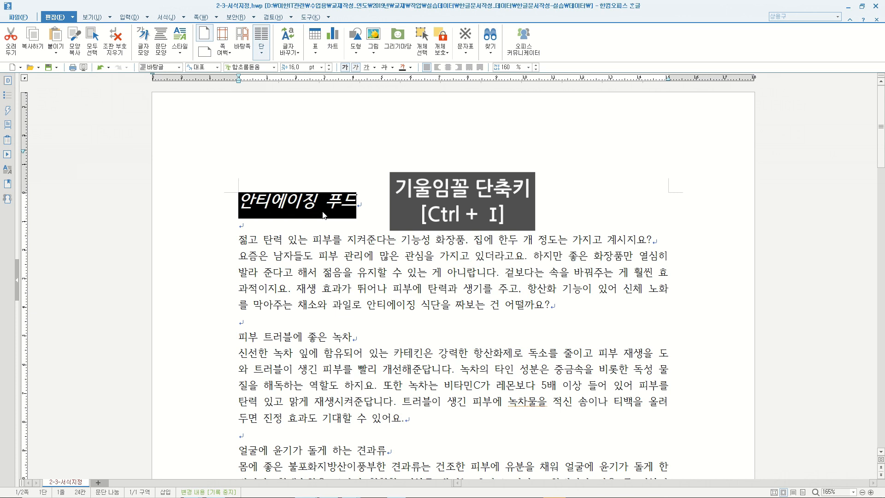
{"action": "key", "text": "ctrl+i"}
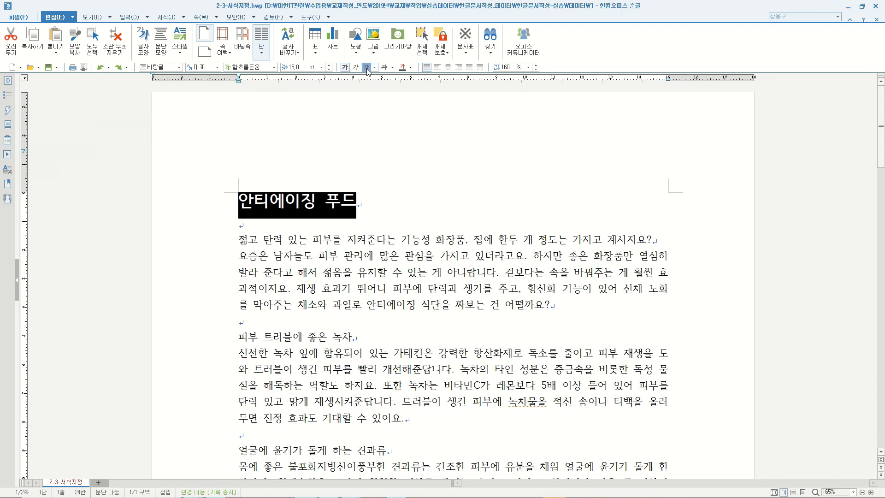
Toggle the title's underline on and off, and underline it again in red.
{"action": "left_click", "coordinate": [367, 68]}
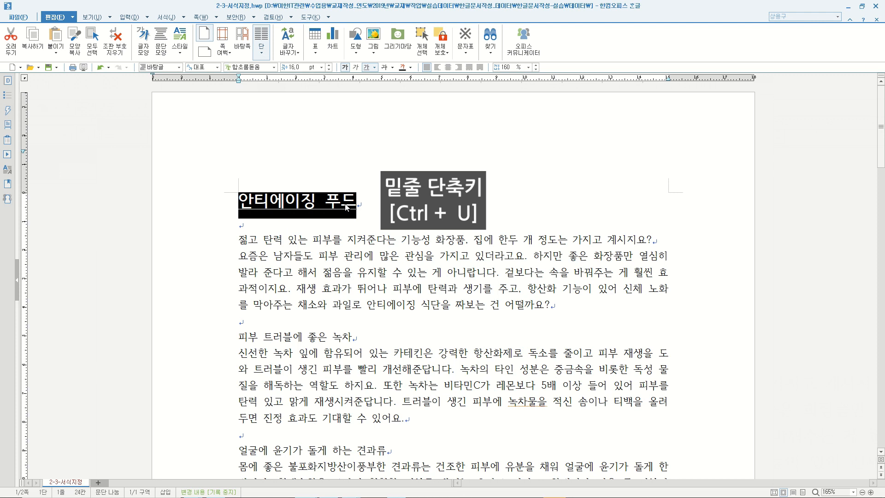
{"action": "key", "text": "ctrl+u"}
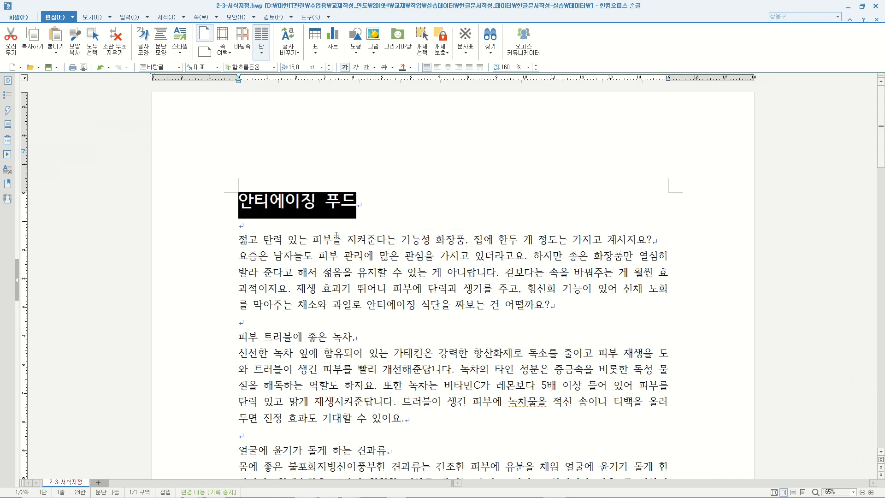
{"action": "left_click", "coordinate": [374, 67]}
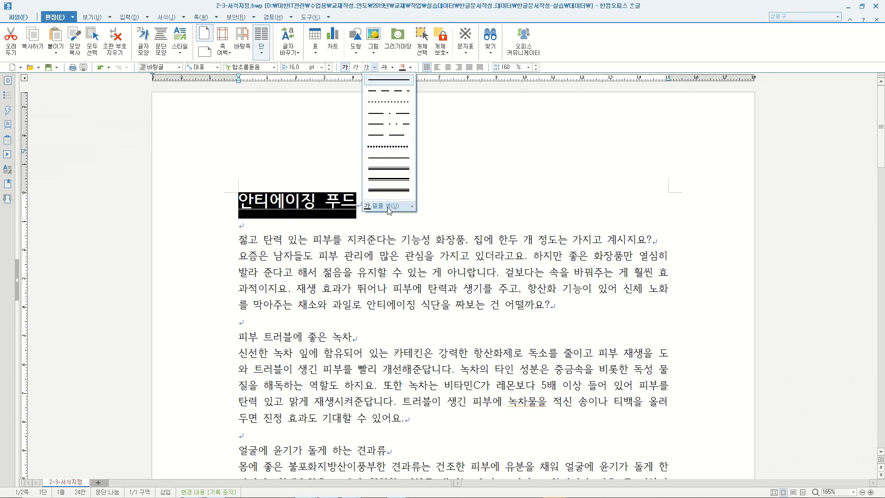
{"action": "mouse_move", "coordinate": [392, 206]}
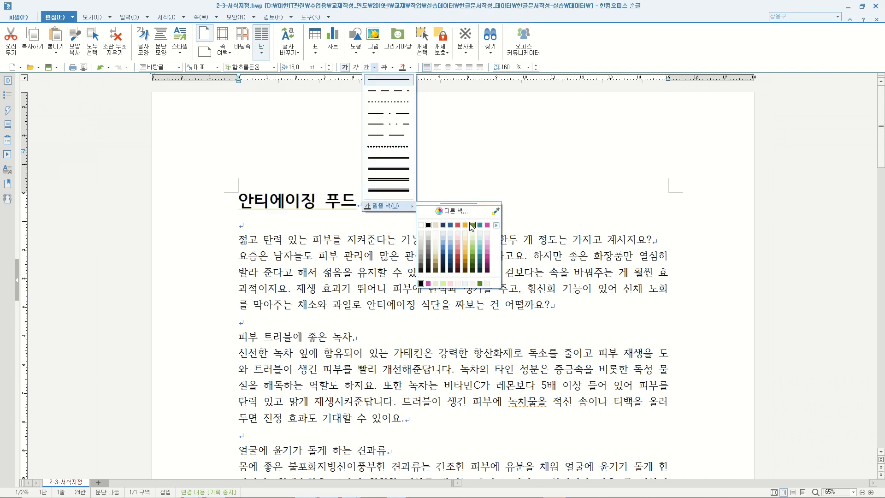
{"action": "left_click", "coordinate": [457, 225]}
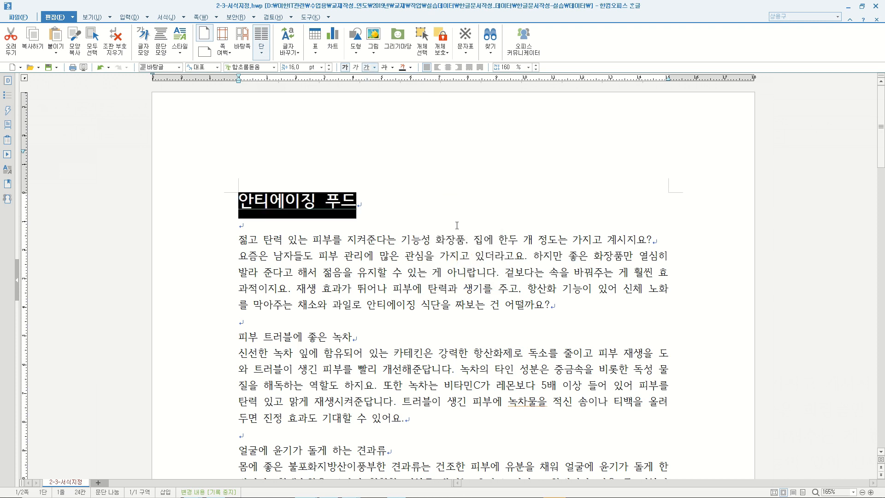
Change the title's underline style to a double line and deselect the text.
{"action": "left_click", "coordinate": [375, 67]}
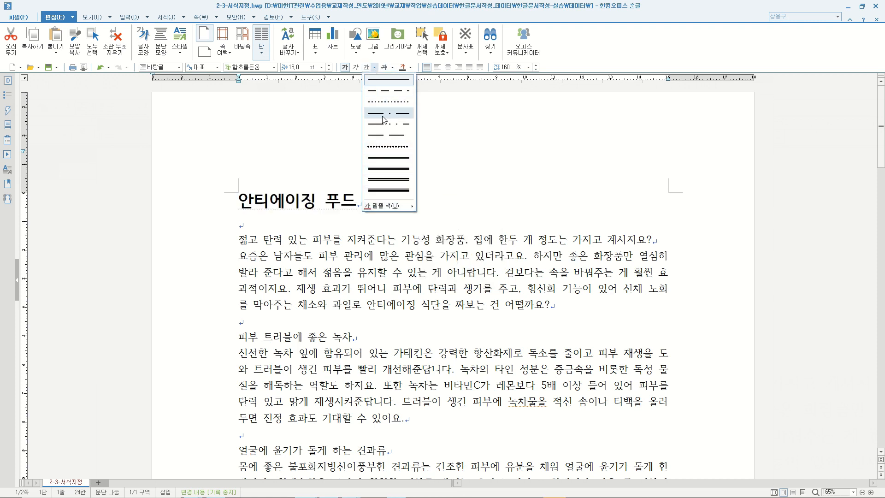
{"action": "left_click", "coordinate": [389, 158]}
{"action": "left_click", "coordinate": [382, 170]}
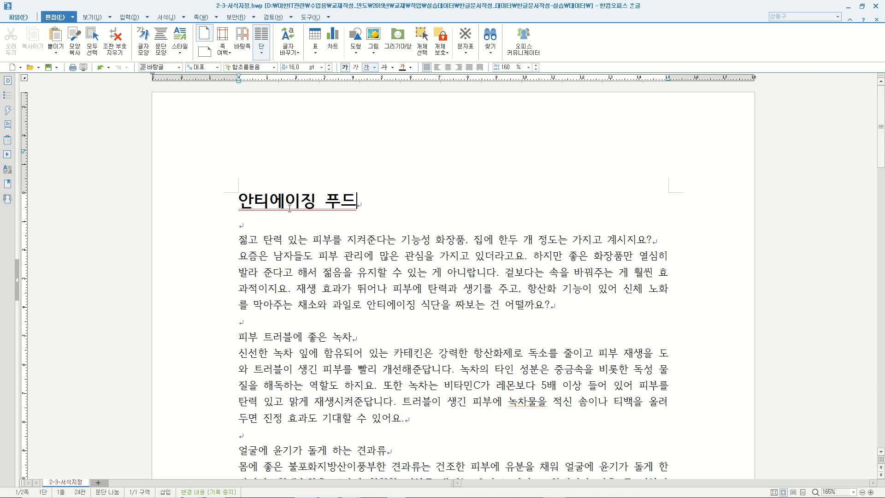
Select the title 안티에이징 푸드 and enter a character position (글자 위치) of -30% in its character shape settings.
{"action": "left_click_drag", "start_coordinate": [242, 204], "coordinate": [364, 207]}
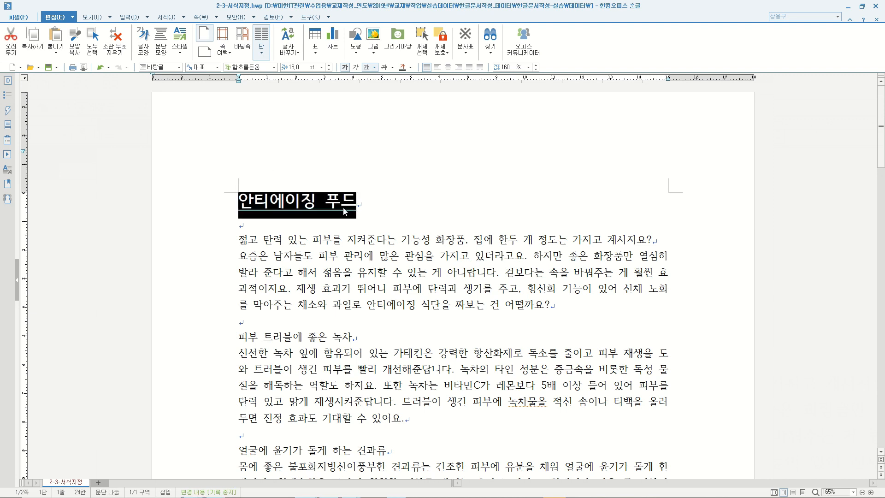
{"action": "left_click", "coordinate": [184, 17]}
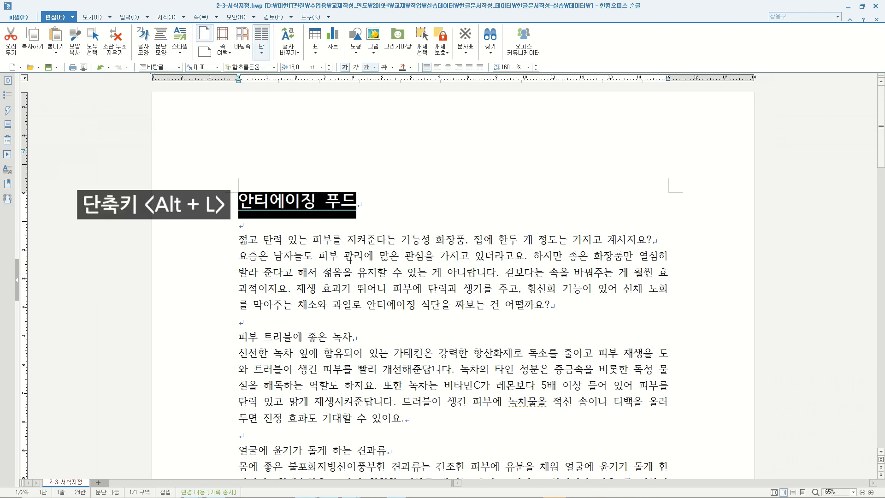
{"action": "key", "text": "alt+l"}
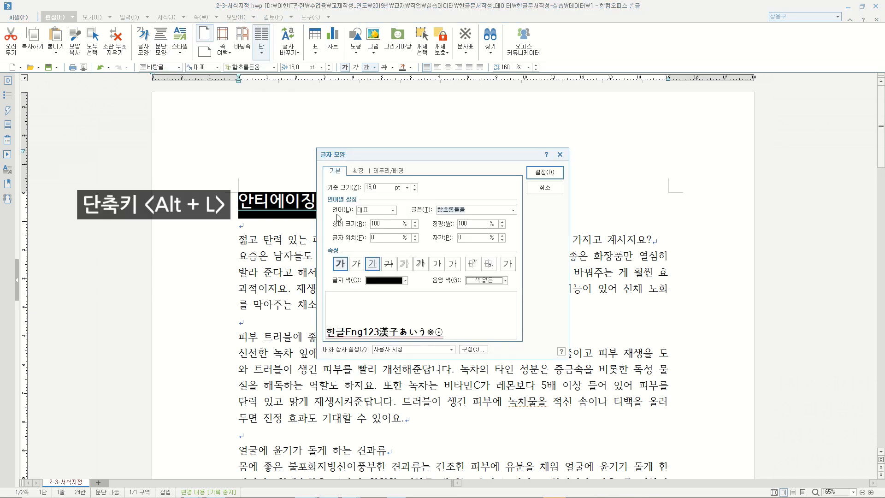
{"action": "left_click_drag", "start_coordinate": [386, 159], "coordinate": [447, 159]}
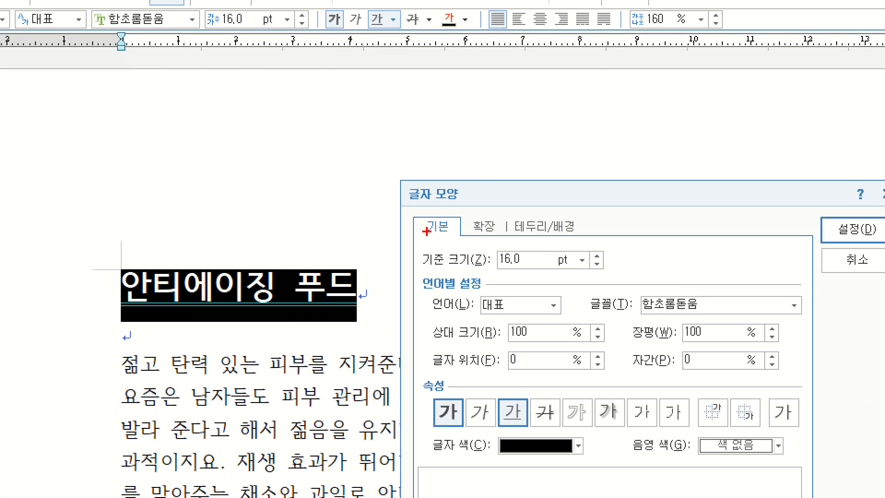
{"action": "left_click_drag", "start_coordinate": [422, 352], "coordinate": [606, 370]}
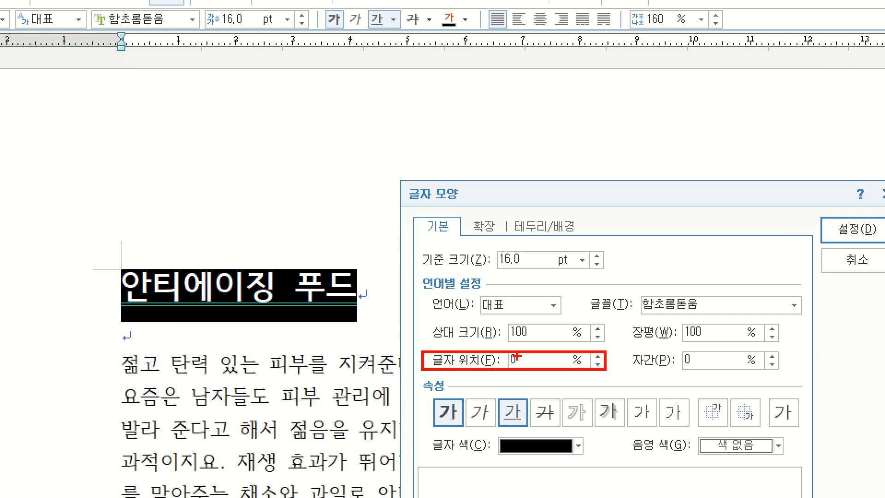
{"action": "key", "text": "Escape"}
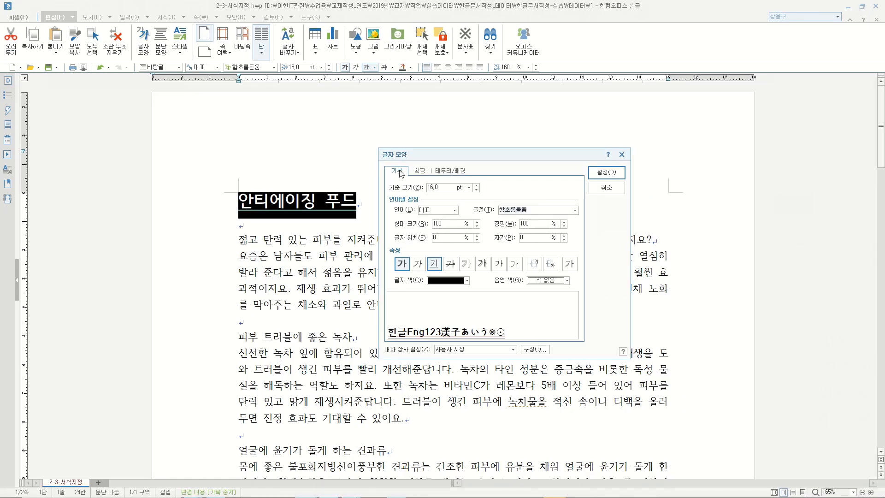
{"action": "key", "text": "Delete"}
{"action": "type", "text": "-30"}
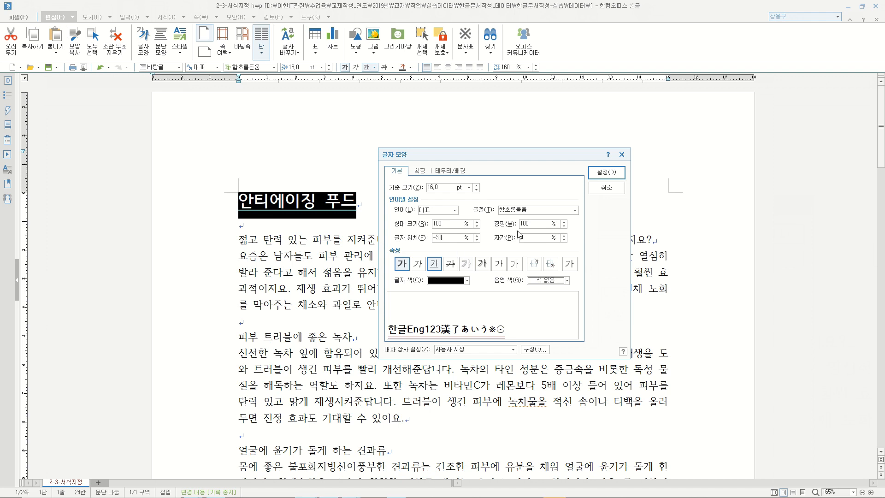
Apply the -30% character position to the title and deselect the text.
{"action": "left_click", "coordinate": [602, 175]}
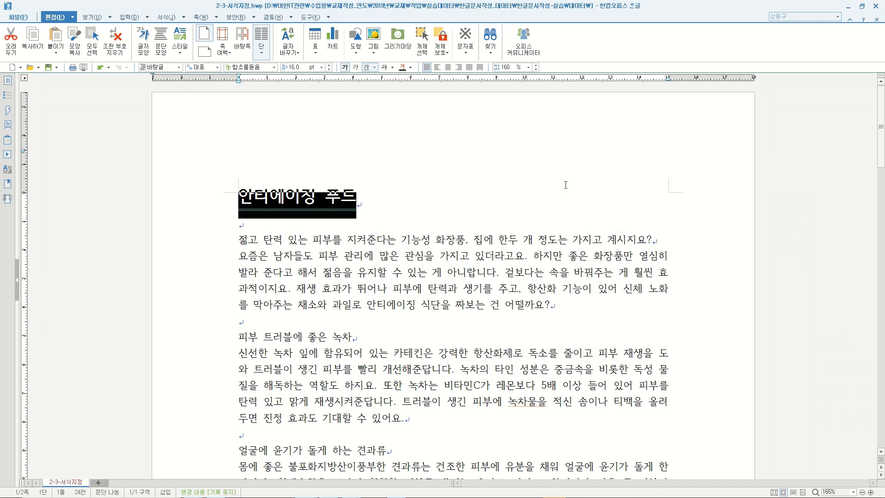
{"action": "left_click", "coordinate": [268, 223]}
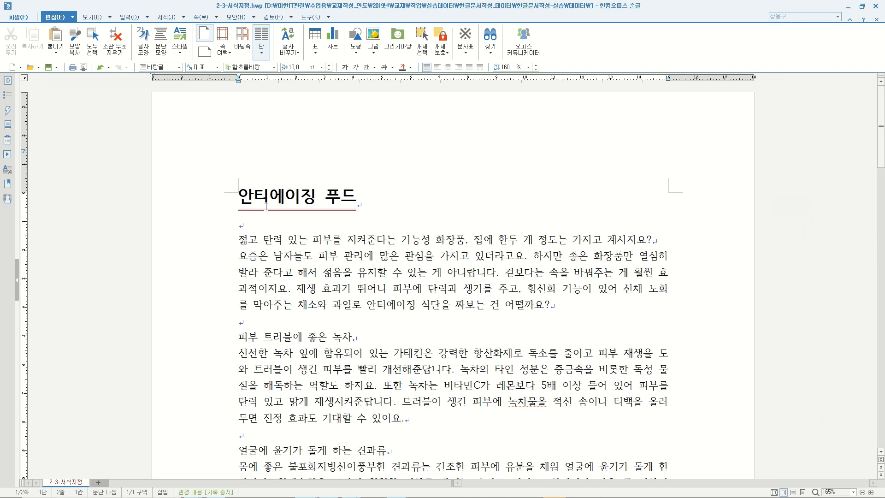
Reopen the title's character shape settings (글자 모양) and examine the character position value (글자 위치) against the raised text.
{"action": "left_click_drag", "start_coordinate": [241, 193], "coordinate": [353, 211]}
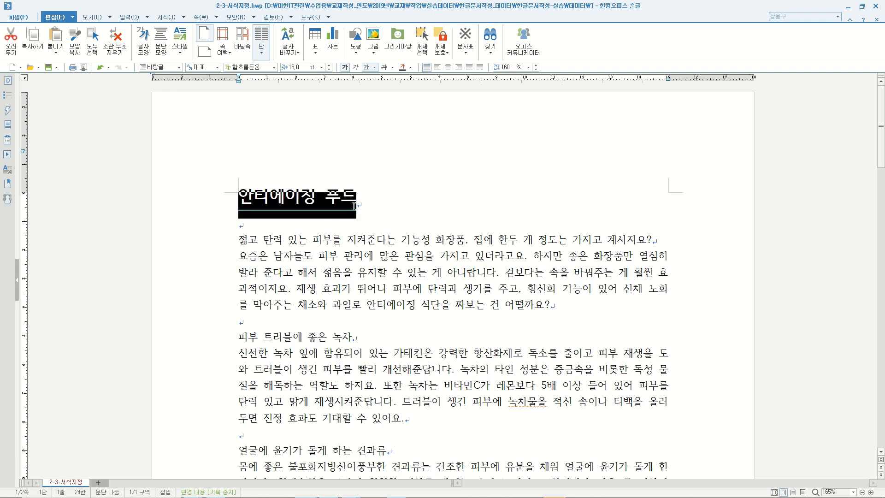
{"action": "key", "text": "alt+l"}
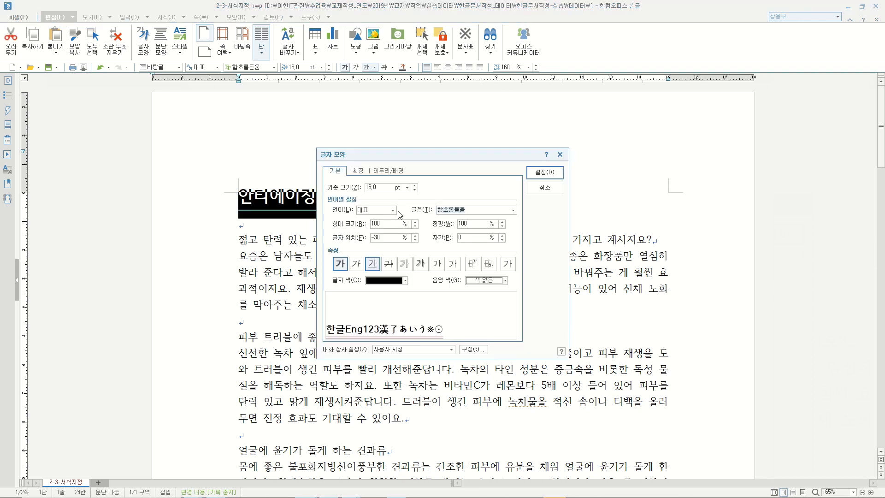
{"action": "left_click_drag", "start_coordinate": [392, 152], "coordinate": [448, 147]}
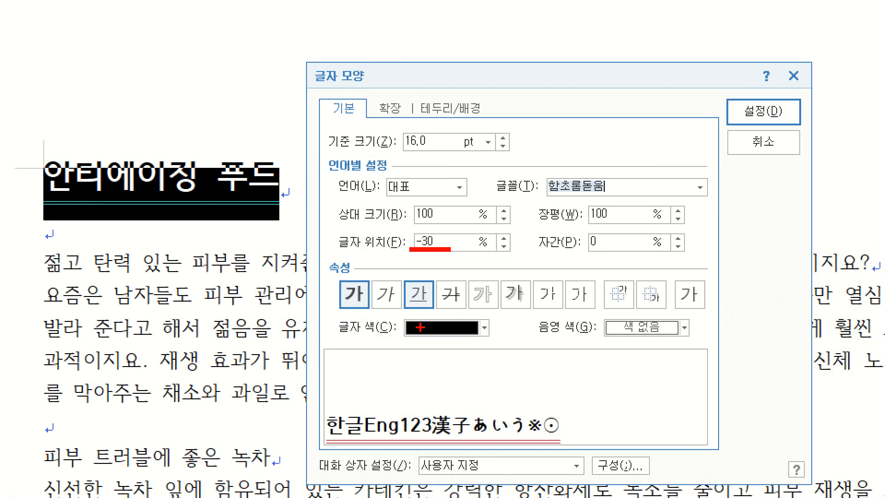
{"action": "mouse_move", "coordinate": [290, 189]}
{"action": "left_mouse_down"}
{"action": "mouse_move", "coordinate": [292, 154]}
{"action": "mouse_move", "coordinate": [283, 165]}
{"action": "mouse_move", "coordinate": [305, 163]}
{"action": "left_mouse_up"}
{"action": "left_click_drag", "start_coordinate": [304, 195], "coordinate": [306, 236]}
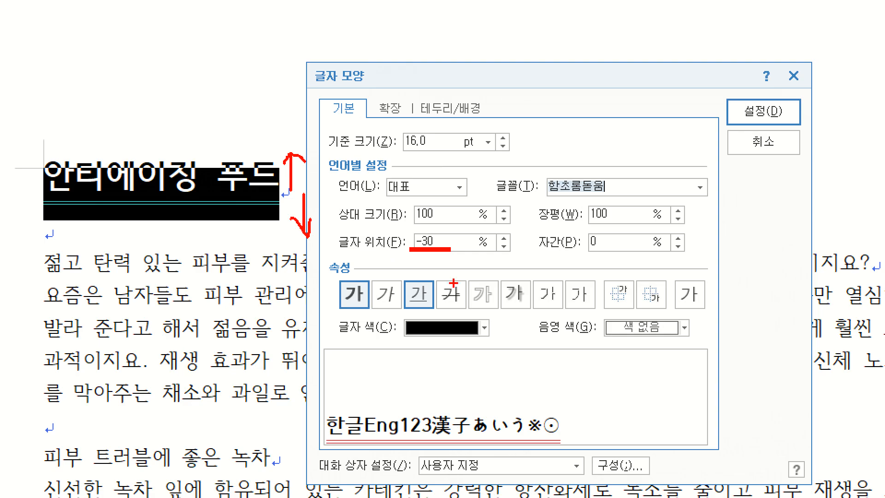
{"action": "key", "text": "Escape"}
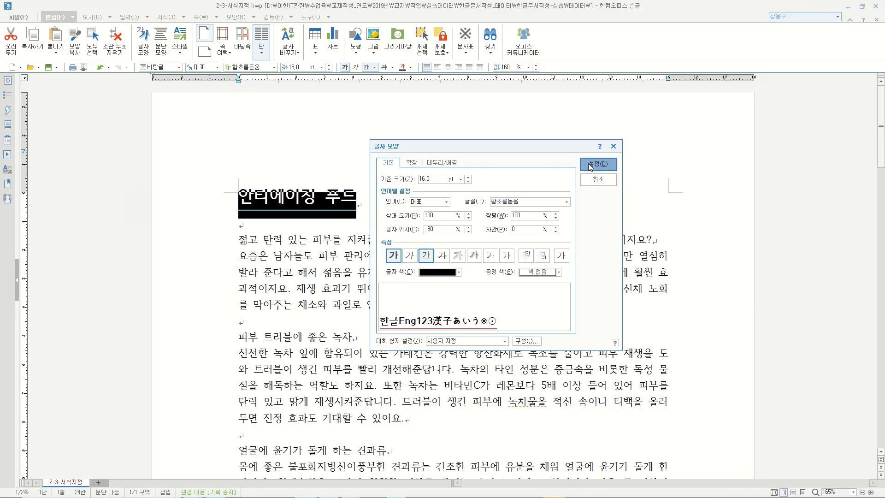
{"action": "left_click", "coordinate": [593, 164]}
{"action": "left_click", "coordinate": [389, 202]}
{"action": "left_click", "coordinate": [604, 256]}
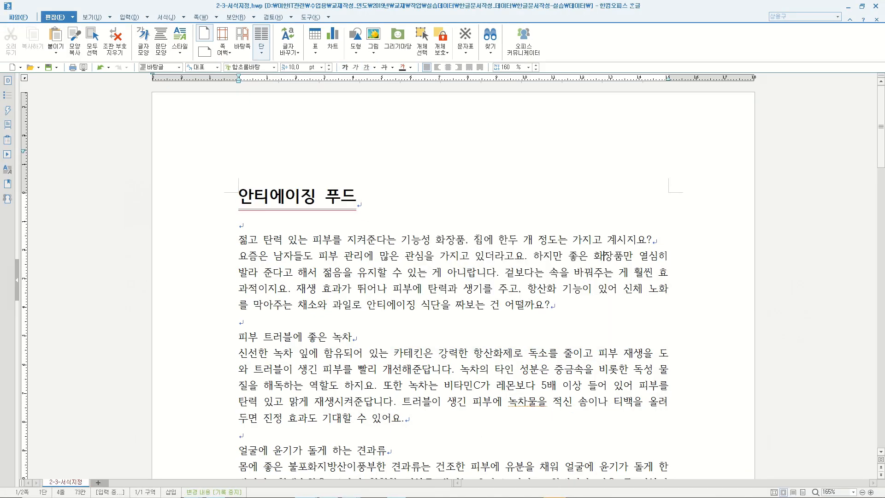
Strike through the sentence 집에 한두 개 정도는 가지고 계시지요? in the first body line.
{"action": "left_click_drag", "start_coordinate": [475, 239], "coordinate": [655, 239]}
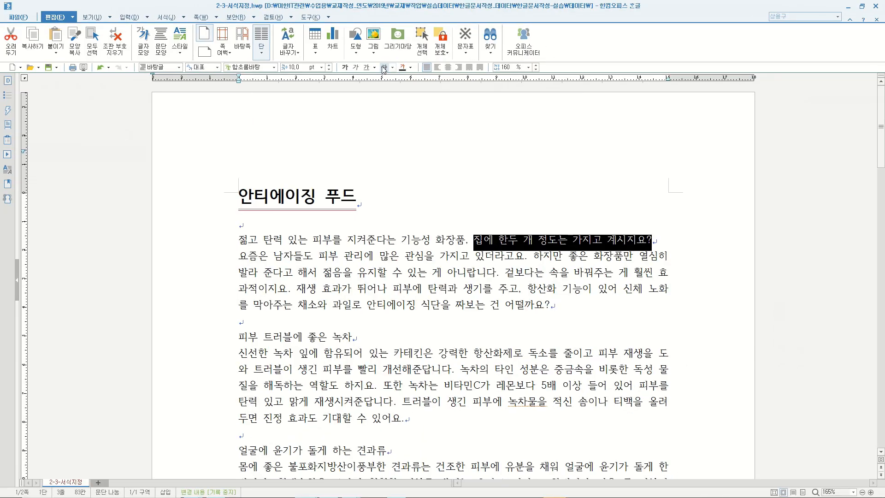
{"action": "left_click", "coordinate": [443, 134]}
{"action": "left_click", "coordinate": [640, 239]}
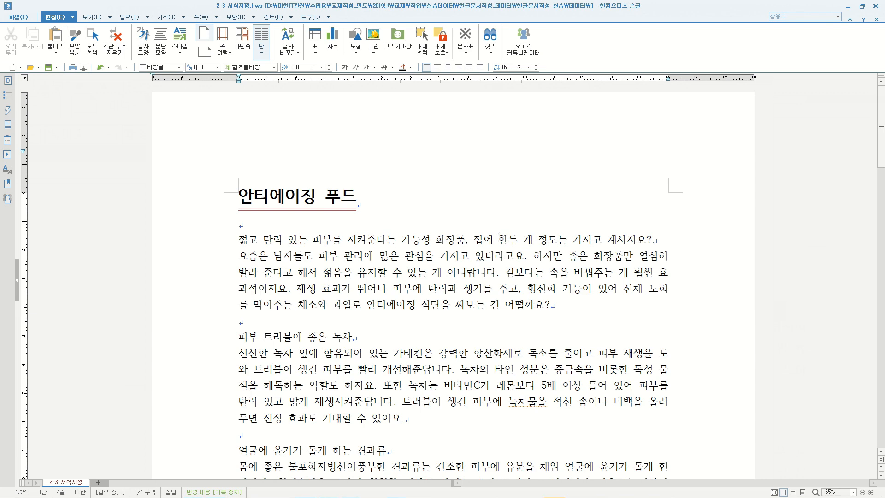
Change the strikethrough colour (취소선 색) of the struck-out sentence in the first body line to red and deselect it.
{"action": "left_click_drag", "start_coordinate": [472, 239], "coordinate": [652, 239]}
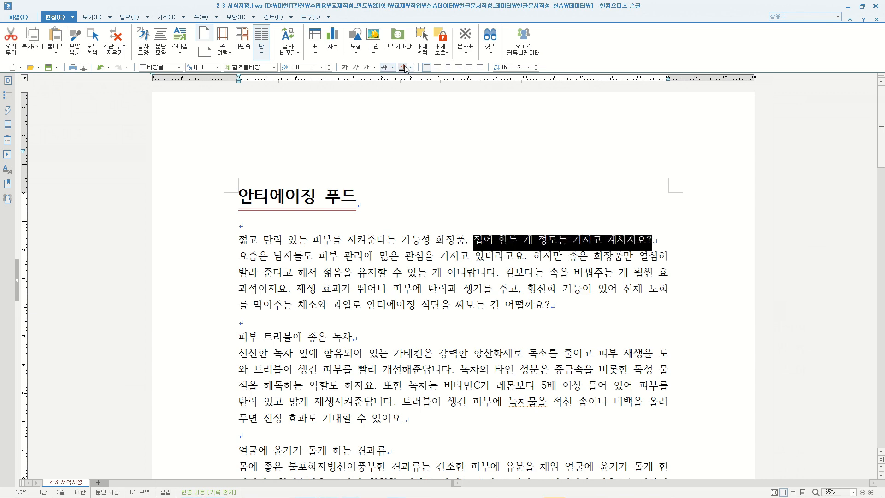
{"action": "left_click", "coordinate": [392, 68]}
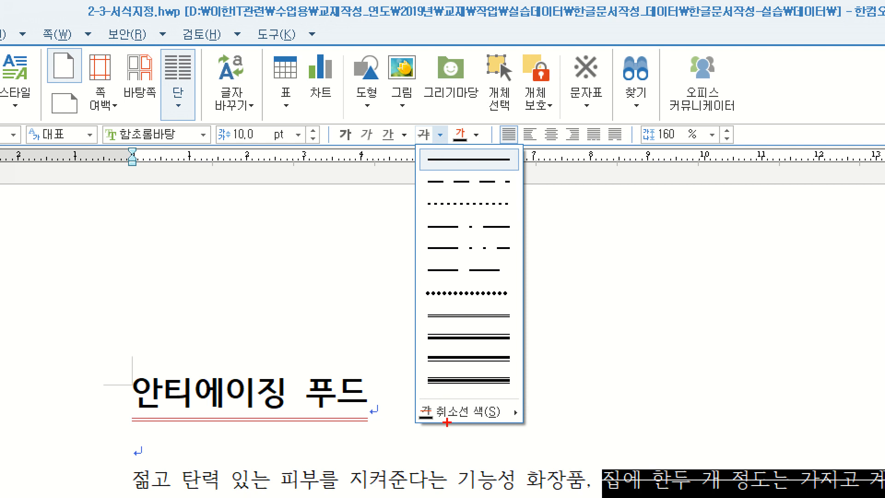
{"action": "mouse_move", "coordinate": [409, 397]}
{"action": "left_mouse_down"}
{"action": "mouse_move", "coordinate": [470, 433]}
{"action": "mouse_move", "coordinate": [533, 430]}
{"action": "left_mouse_up"}
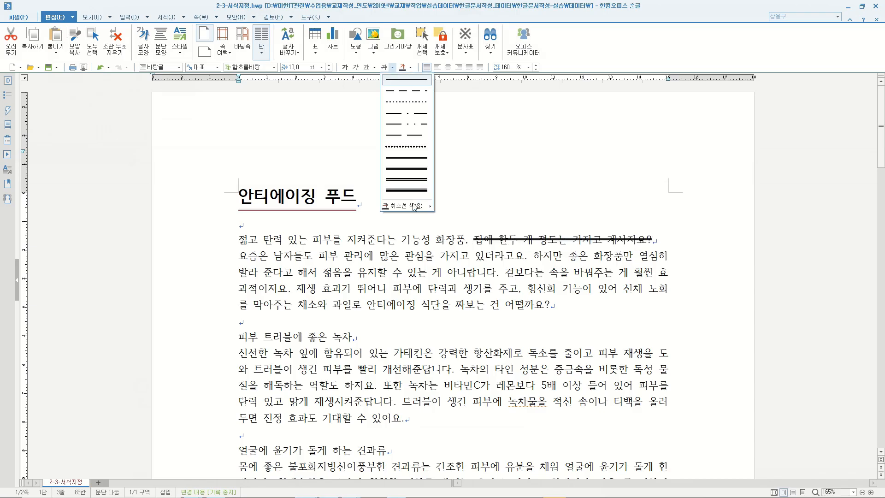
{"action": "mouse_move", "coordinate": [482, 417]}
{"action": "left_click", "coordinate": [476, 224]}
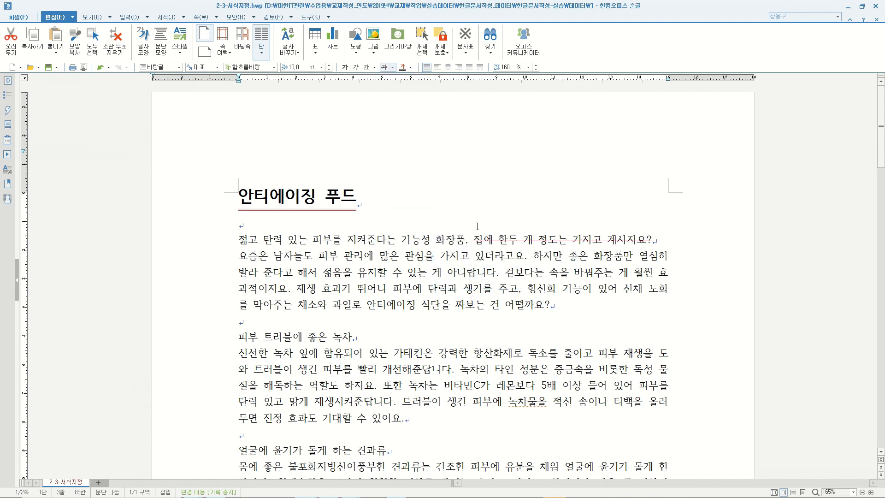
{"action": "left_click", "coordinate": [622, 278]}
Restore the title 안티에이징 푸드 to plain character attributes without bold or underline, and set its character position to 0%.
{"action": "left_click_drag", "start_coordinate": [239, 198], "coordinate": [316, 211]}
{"action": "left_click", "coordinate": [368, 68]}
{"action": "key", "text": "ctrl+z"}
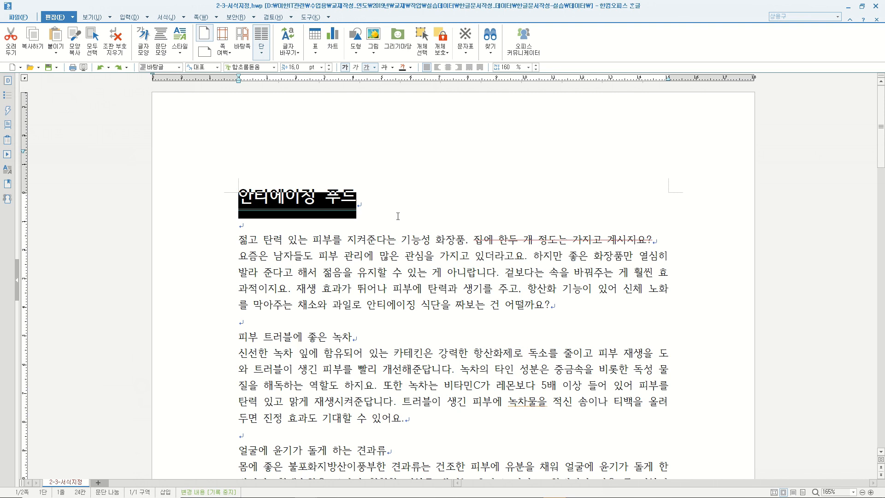
{"action": "key", "text": "alt+l"}
{"action": "left_click_drag", "start_coordinate": [405, 156], "coordinate": [466, 149]}
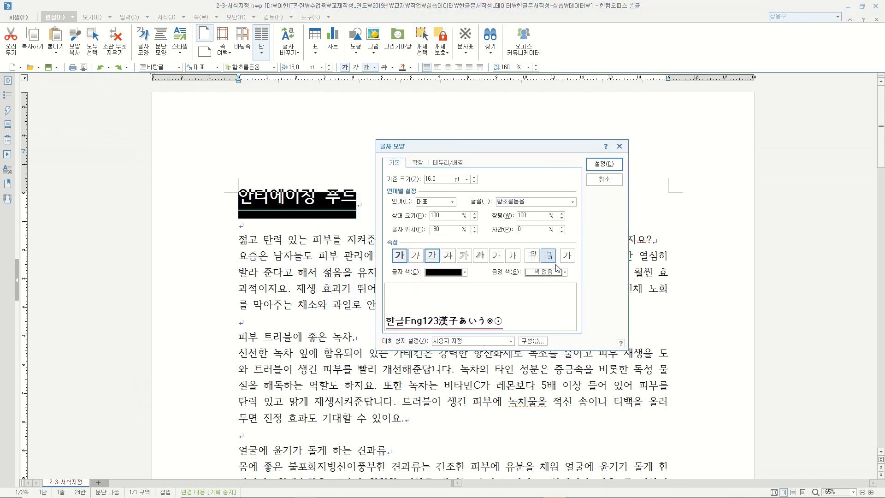
{"action": "left_click", "coordinate": [568, 256]}
{"action": "left_click", "coordinate": [432, 229]}
{"action": "type", "text": "0"}
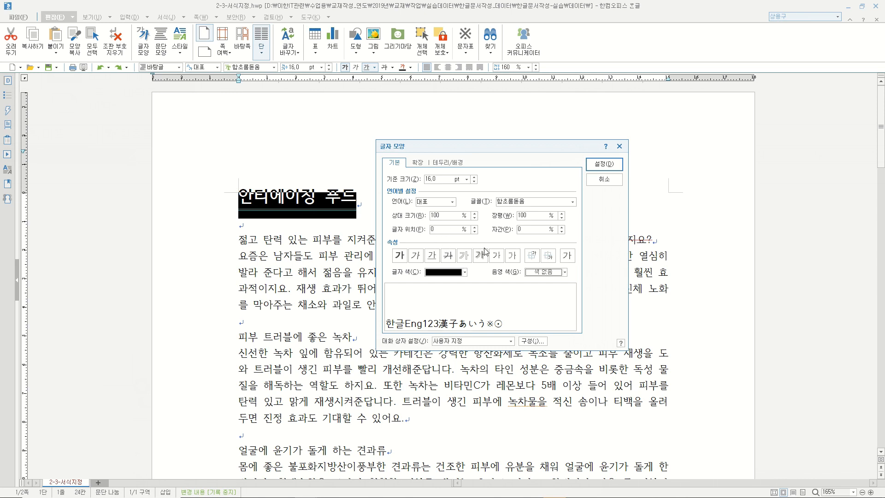
{"action": "left_click", "coordinate": [591, 165]}
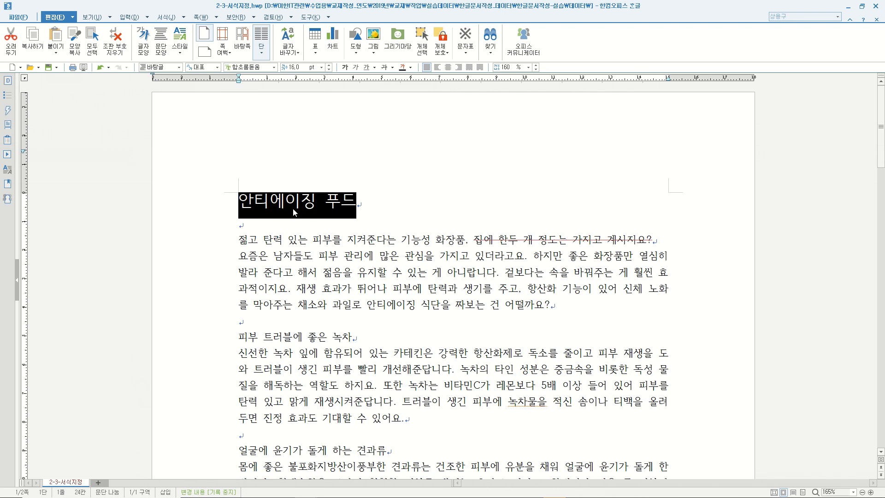
Set the title's text colour to black (검정).
{"action": "left_click", "coordinate": [411, 68]}
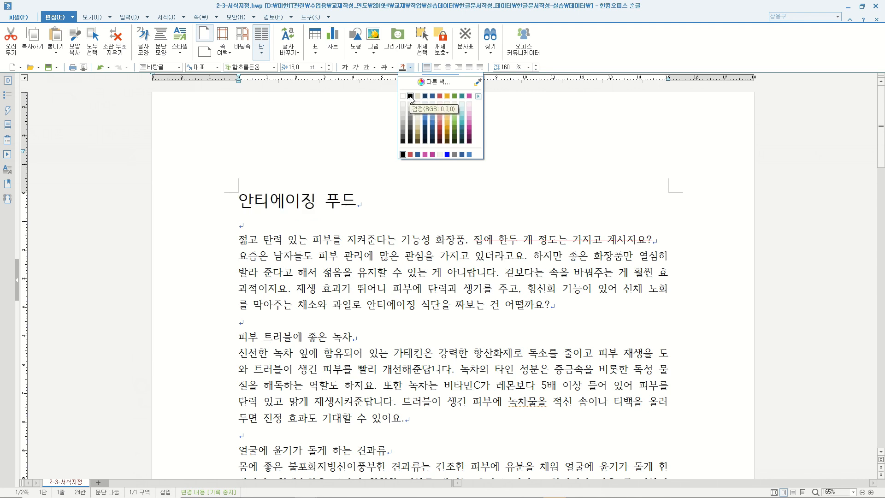
{"action": "left_click", "coordinate": [410, 96]}
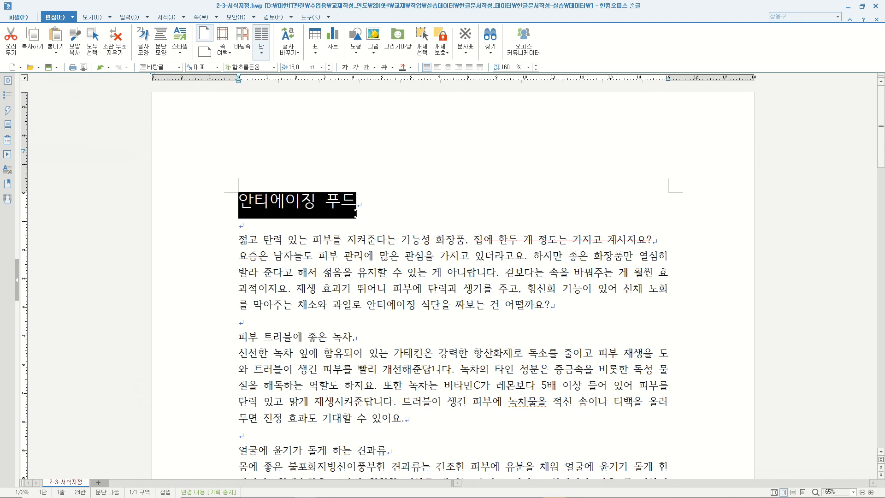
Give the title yellow shading (음영 색) from the 오피스 colour theme in its character shape settings.
{"action": "key", "text": "alt+l"}
{"action": "left_click_drag", "start_coordinate": [393, 156], "coordinate": [477, 144]}
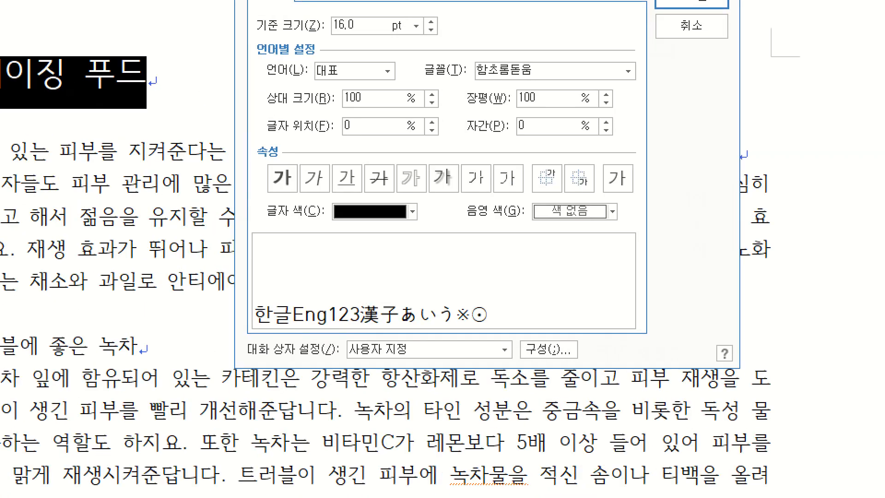
{"action": "mouse_move", "coordinate": [382, 276]}
{"action": "left_mouse_down"}
{"action": "mouse_move", "coordinate": [552, 296]}
{"action": "mouse_move", "coordinate": [750, 298]}
{"action": "left_mouse_up"}
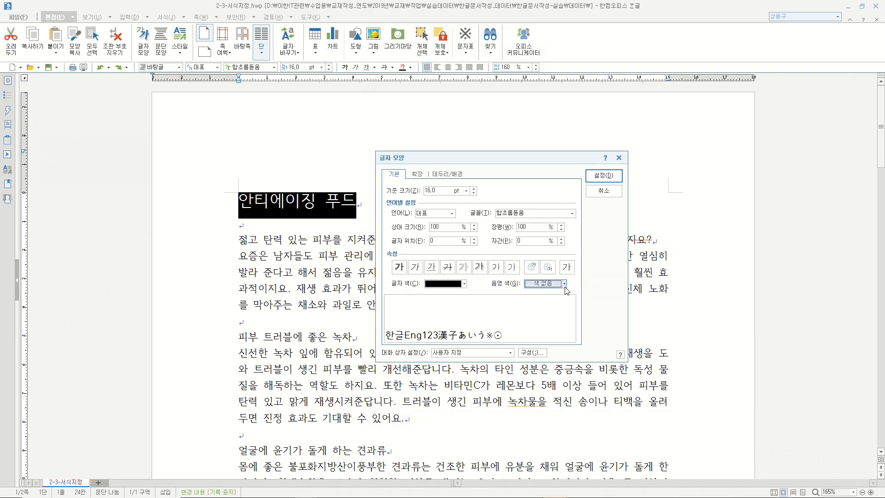
{"action": "left_click", "coordinate": [742, 289]}
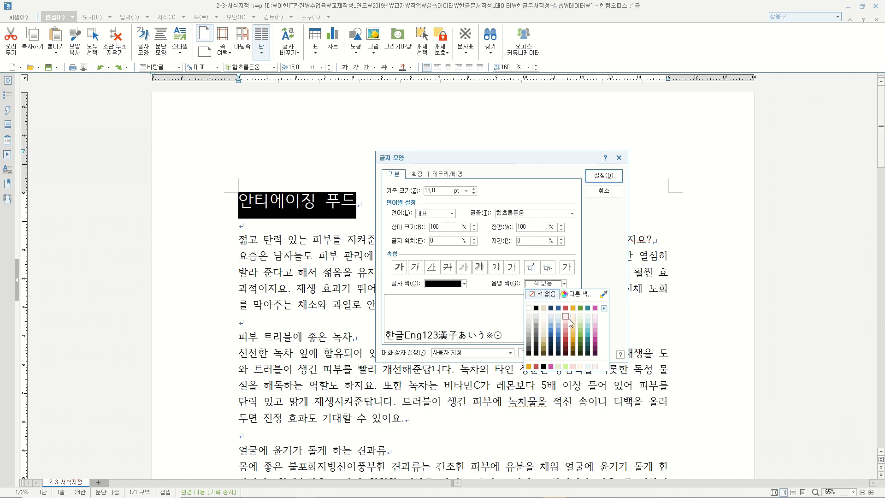
{"action": "left_click", "coordinate": [604, 310]}
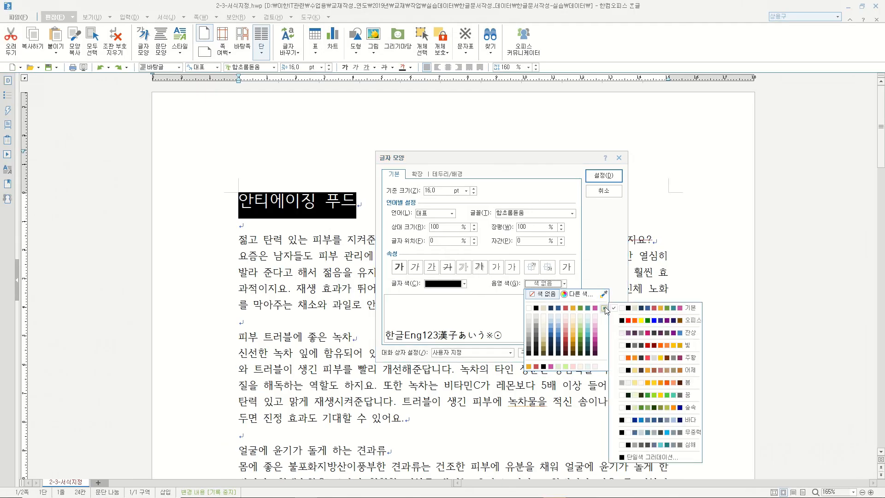
{"action": "left_click", "coordinate": [658, 321]}
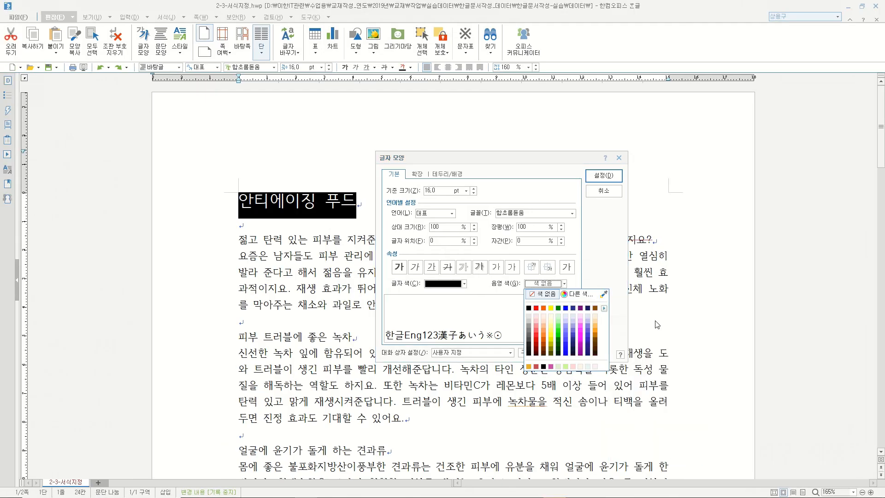
{"action": "left_click", "coordinate": [604, 308]}
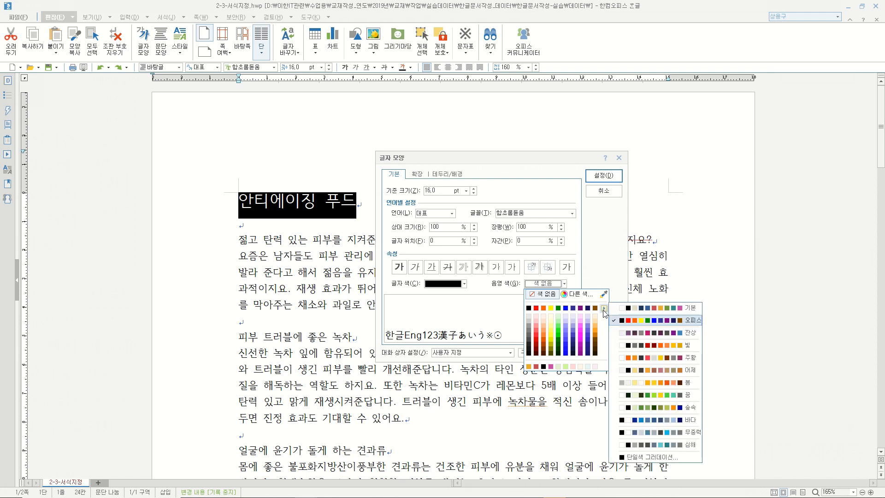
{"action": "left_click", "coordinate": [552, 308]}
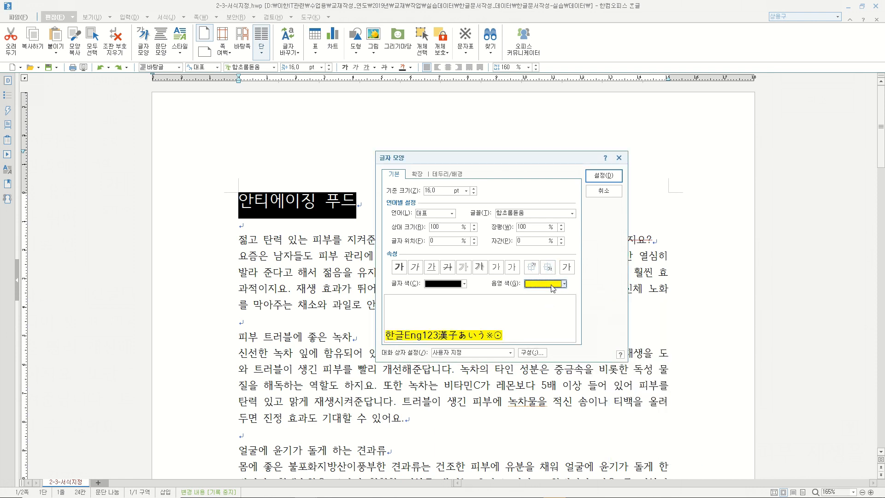
{"action": "left_click", "coordinate": [603, 175]}
{"action": "left_click", "coordinate": [366, 211]}
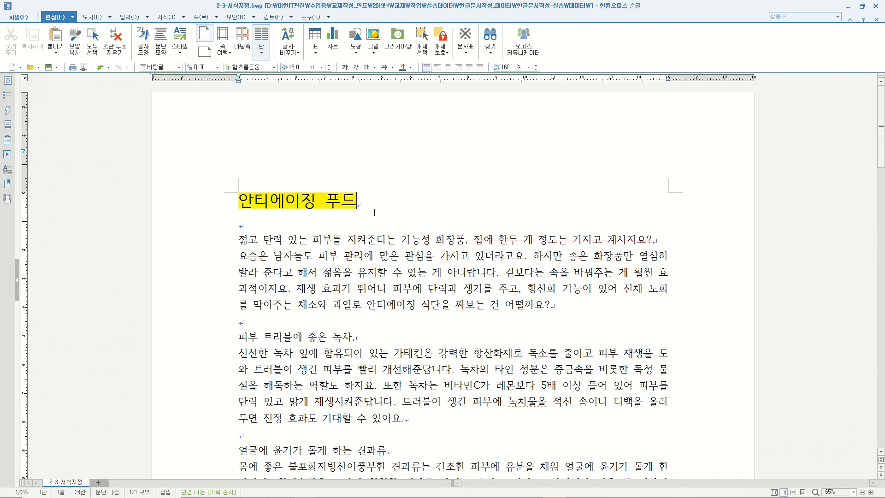
Remove the title's shading by setting its shading colour (음영 색) to 색 없음.
{"action": "left_click_drag", "start_coordinate": [238, 201], "coordinate": [351, 198]}
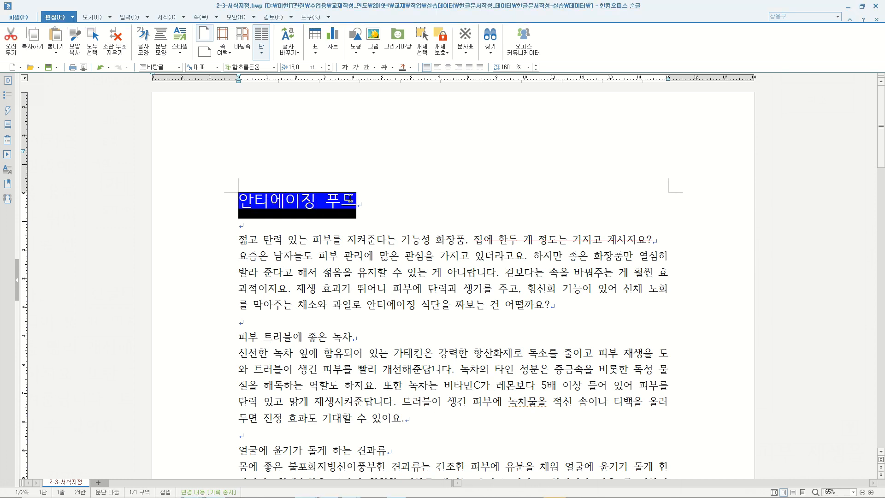
{"action": "key", "text": "alt+l"}
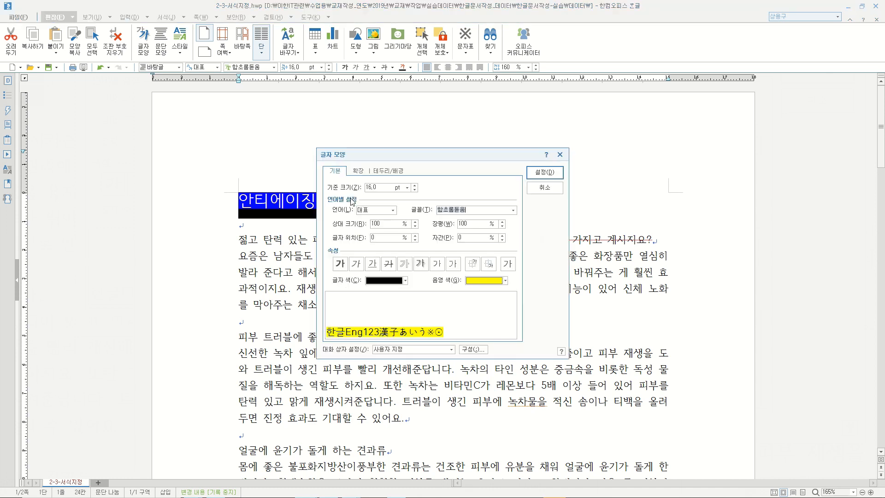
{"action": "left_click", "coordinate": [505, 281]}
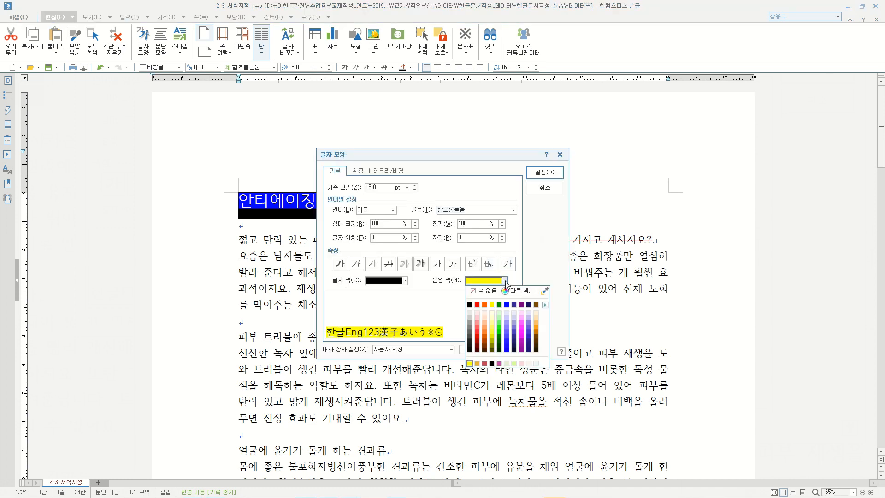
{"action": "left_click", "coordinate": [484, 290]}
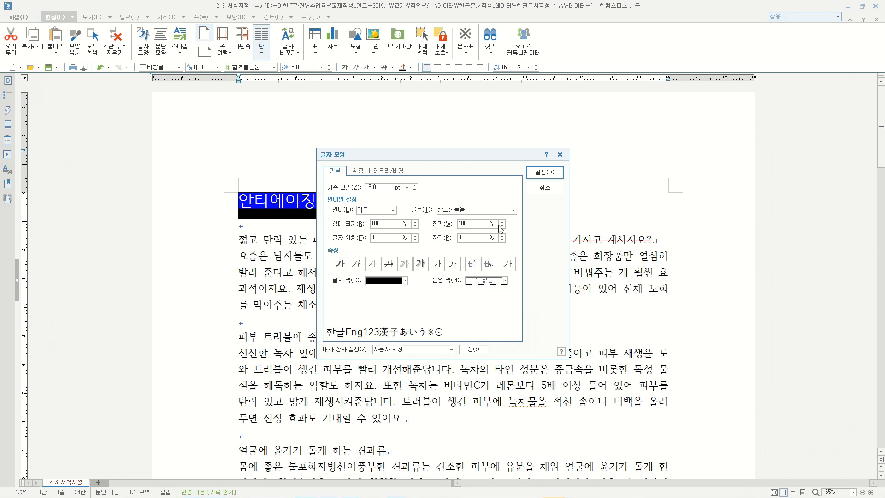
{"action": "left_click", "coordinate": [544, 174]}
{"action": "left_click", "coordinate": [369, 206]}
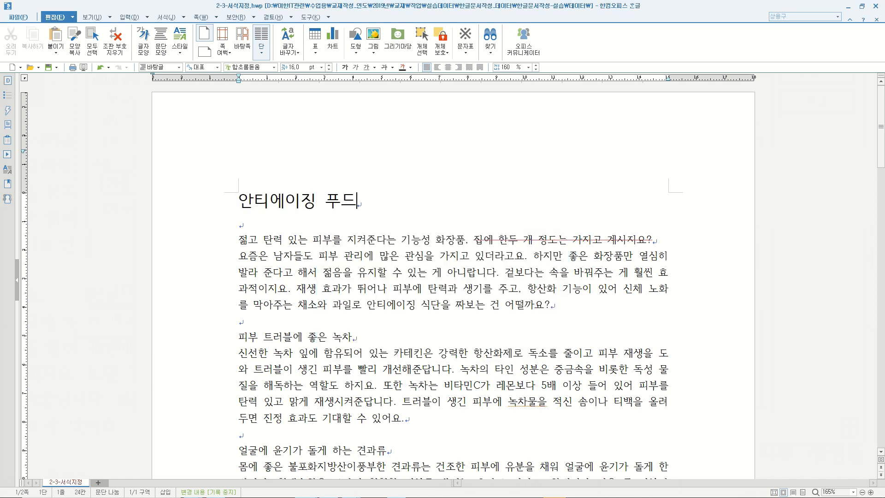
Set the text colour of the title 안티에이징 푸드 to teal from the colour palette.
{"action": "left_click_drag", "start_coordinate": [242, 199], "coordinate": [363, 206]}
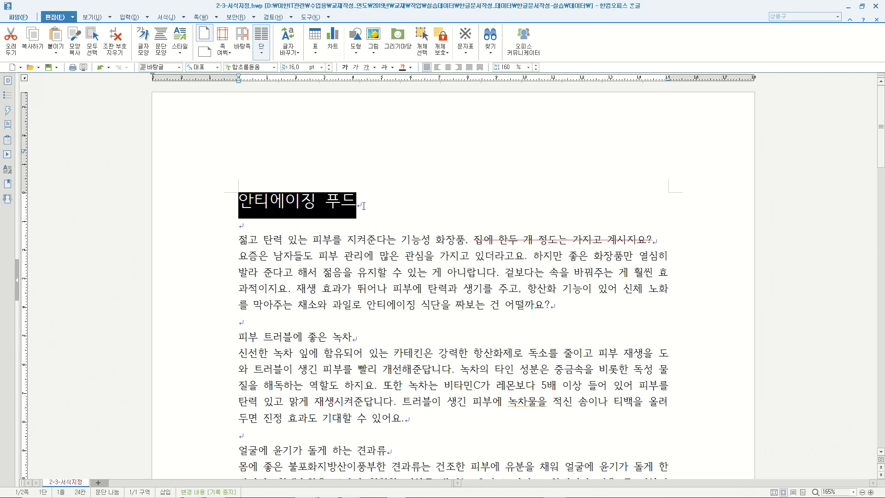
{"action": "left_click", "coordinate": [410, 67]}
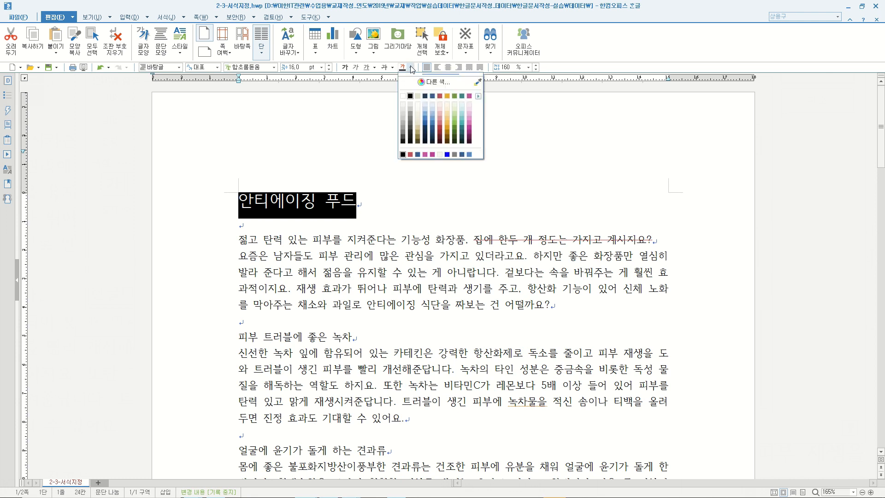
{"action": "left_click", "coordinate": [463, 95]}
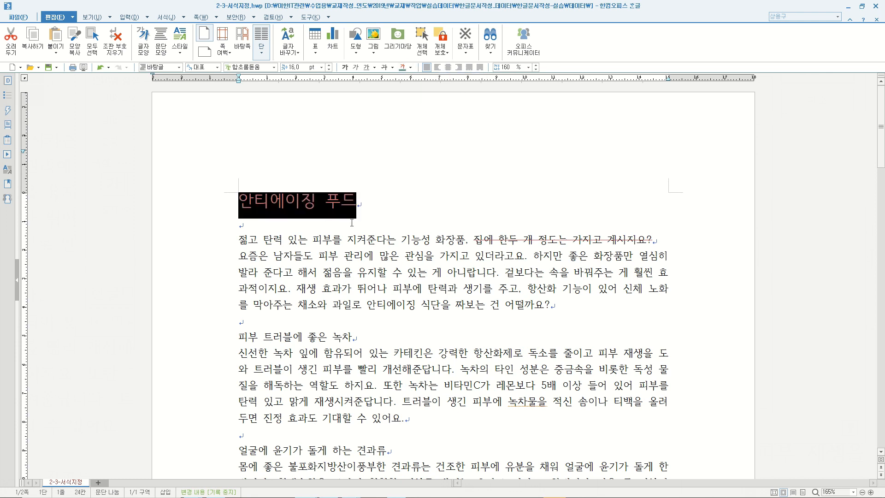
{"action": "left_click", "coordinate": [381, 158]}
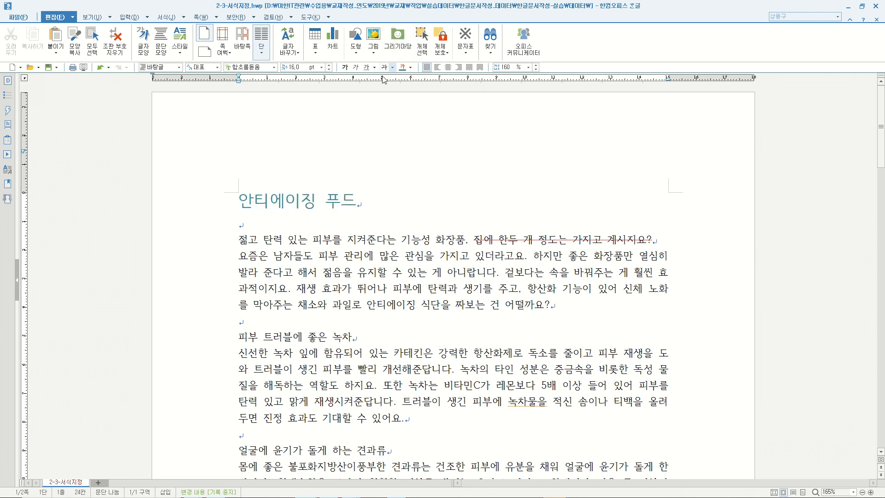
{"action": "key", "text": "alt+l"}
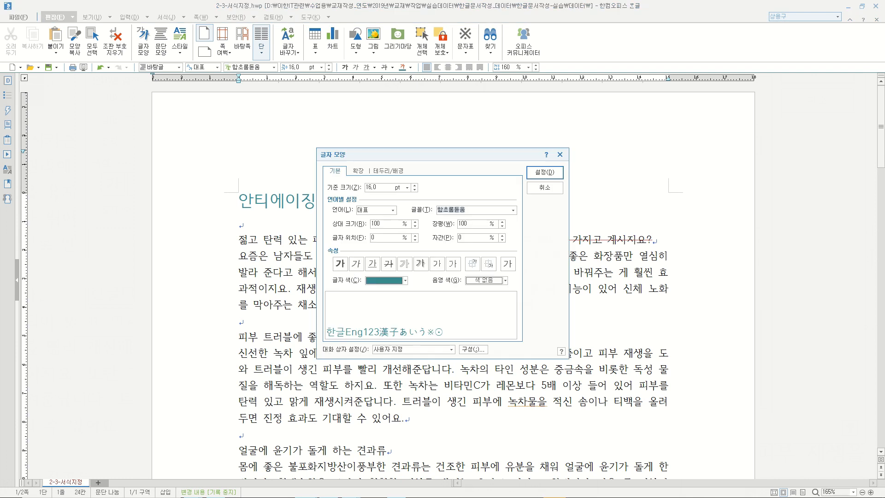
{"action": "left_click", "coordinate": [544, 187]}
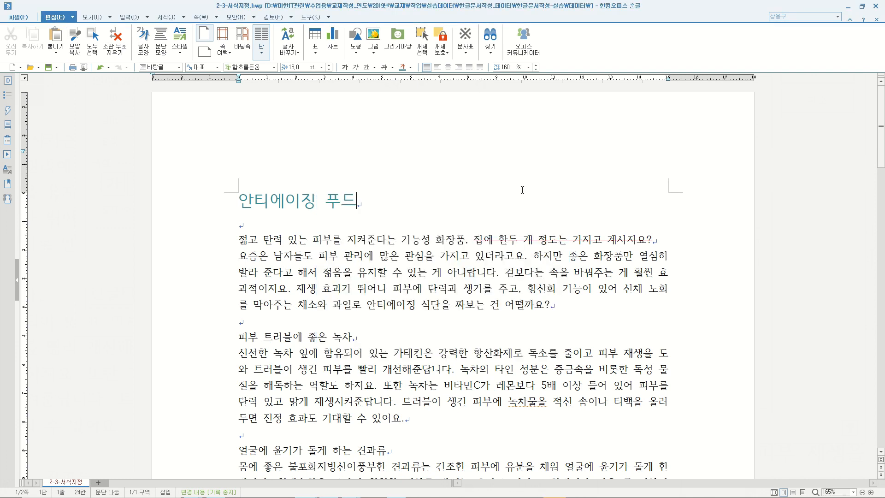
Add the filled-dot emphasis mark (강조점) above the word 푸드 in the title through its extended character shape settings.
{"action": "left_click", "coordinate": [335, 216]}
{"action": "left_click_drag", "start_coordinate": [325, 199], "coordinate": [351, 199]}
{"action": "key", "text": "alt+a"}
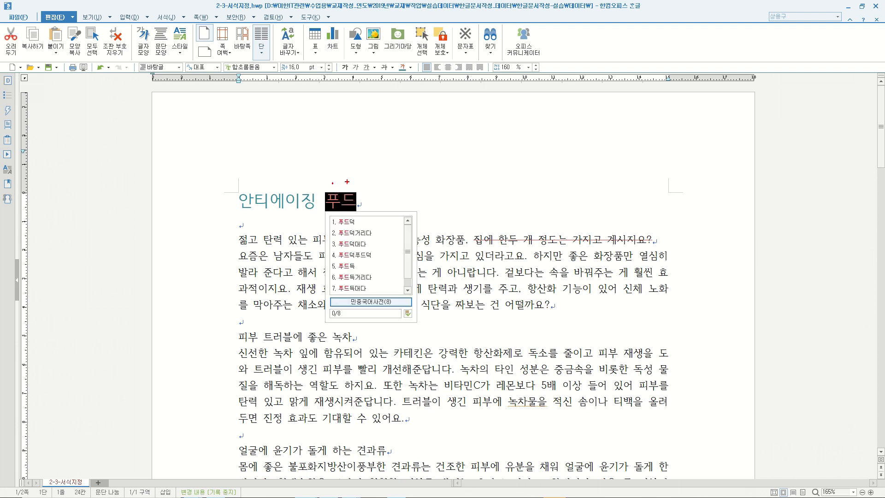
{"action": "key", "text": "Escape"}
{"action": "key", "text": "alt+l"}
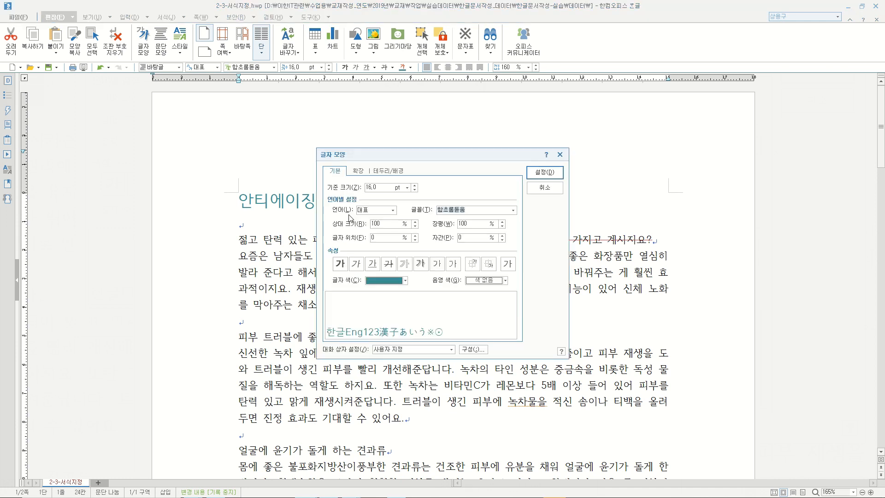
{"action": "left_click_drag", "start_coordinate": [392, 156], "coordinate": [457, 161]}
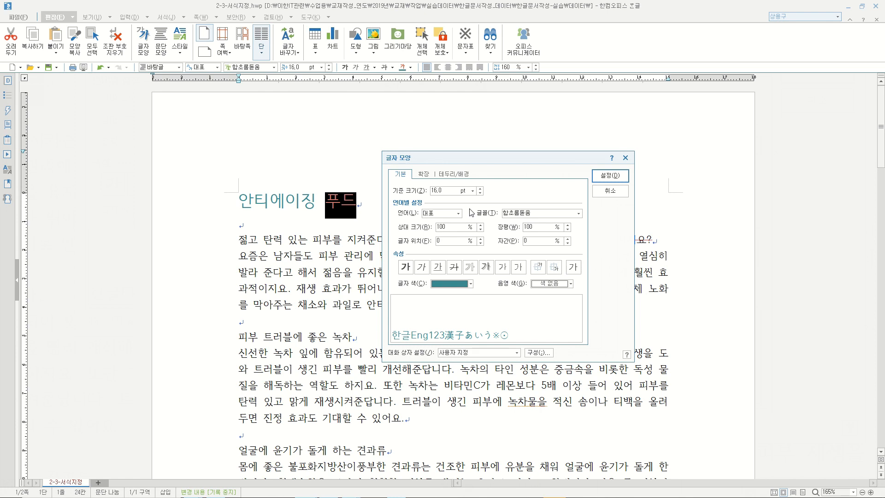
{"action": "left_click", "coordinate": [428, 175]}
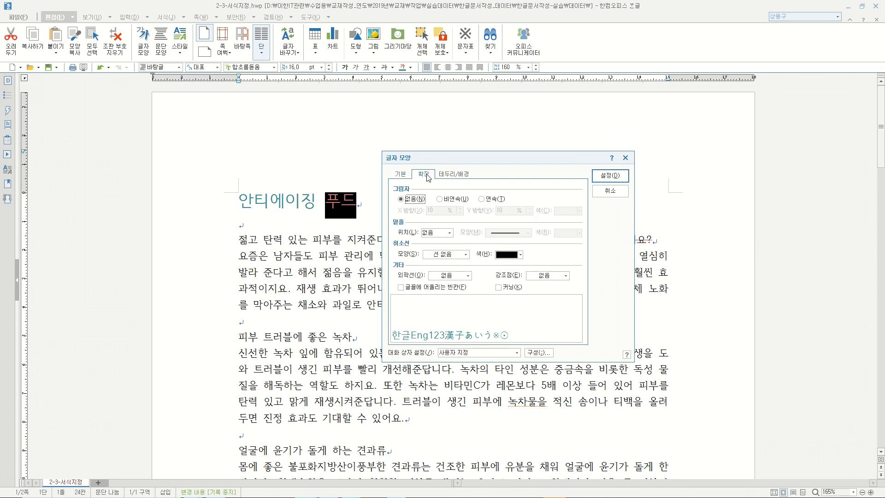
{"action": "left_click", "coordinate": [565, 276]}
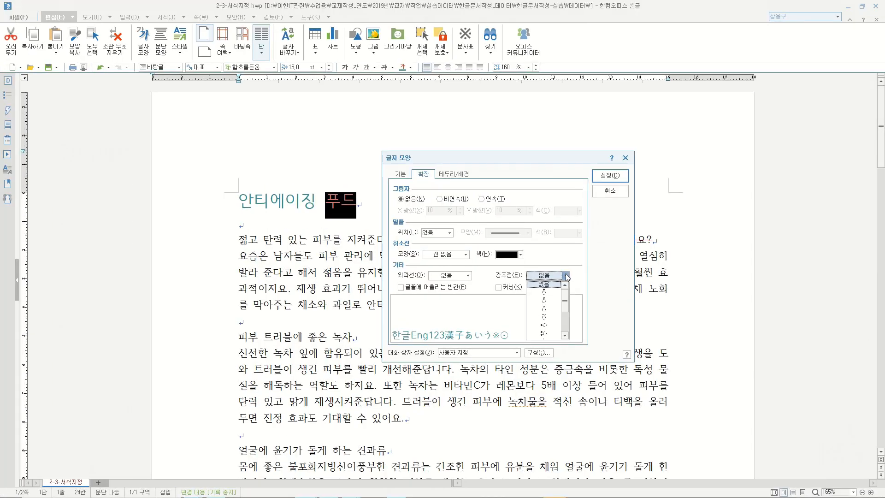
{"action": "left_click", "coordinate": [546, 292]}
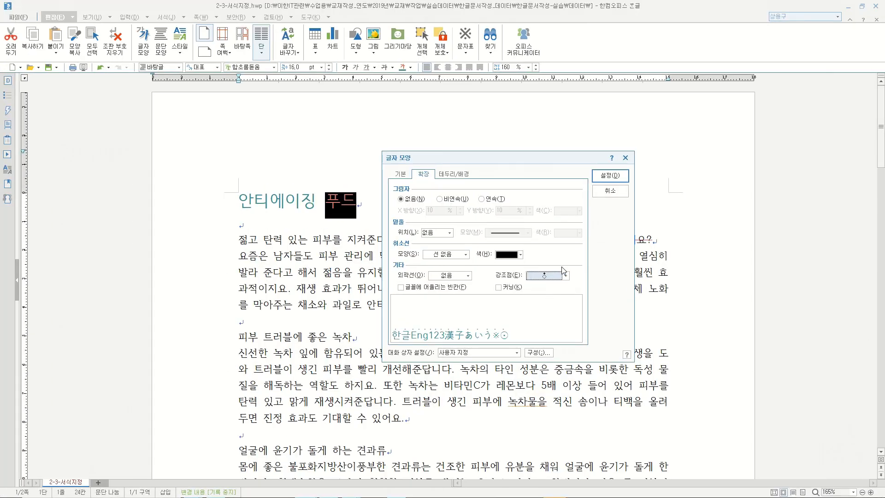
{"action": "left_click", "coordinate": [602, 177]}
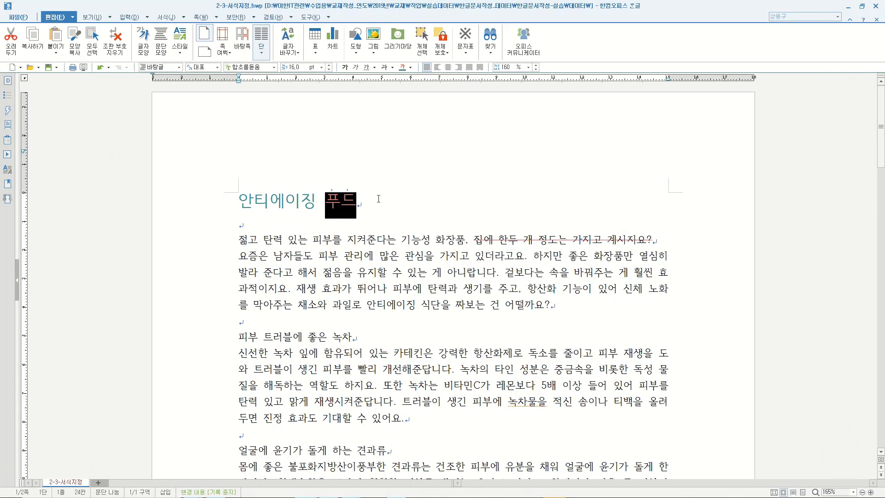
{"action": "left_click", "coordinate": [359, 214]}
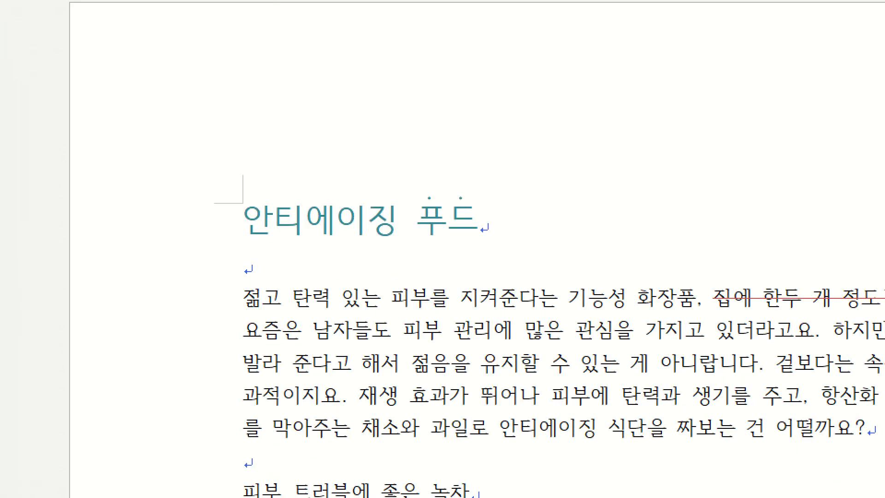
{"action": "left_click_drag", "start_coordinate": [414, 189], "coordinate": [487, 245]}
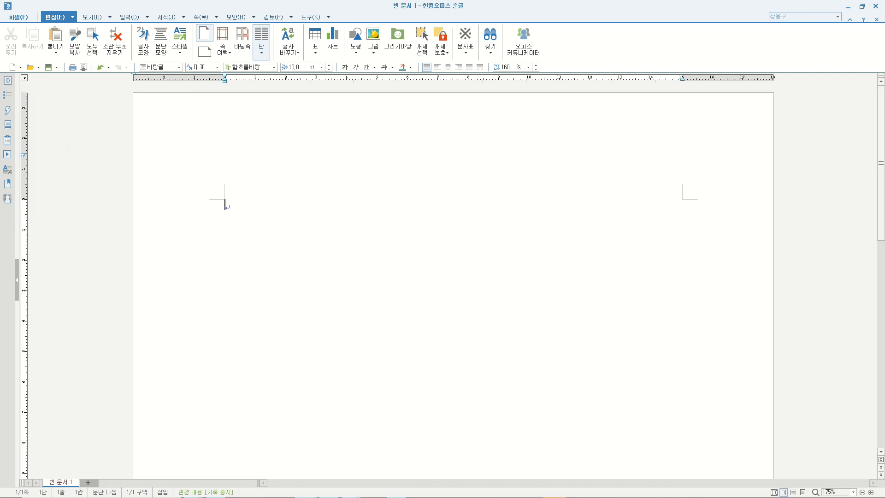
Enter the text H2O in the blank document 빈 문서 1.
{"action": "type", "text": "H2O"}
{"action": "left_click", "coordinate": [239, 208]}
{"action": "scroll", "coordinate": [219, 236], "scroll_direction": "up", "scroll_amount": 10}
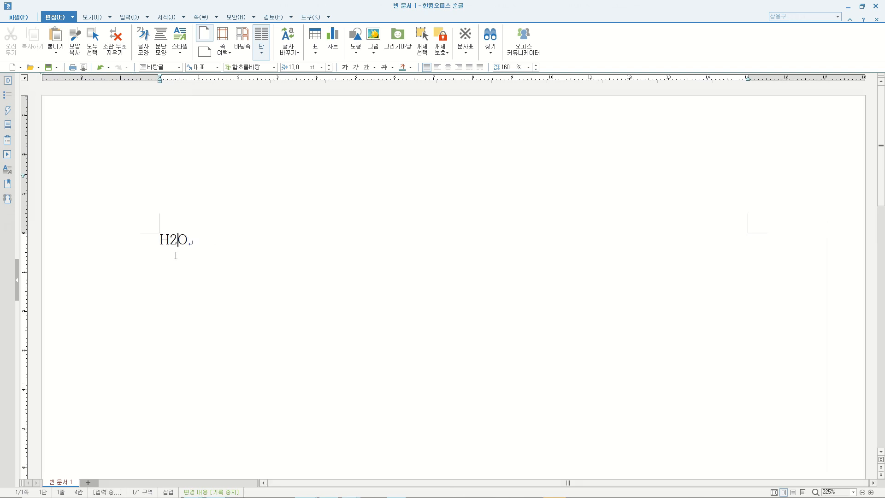
Format the 2 in H2O as a subscript (아래 첨자) in its character shape settings.
{"action": "left_click_drag", "start_coordinate": [169, 243], "coordinate": [175, 244]}
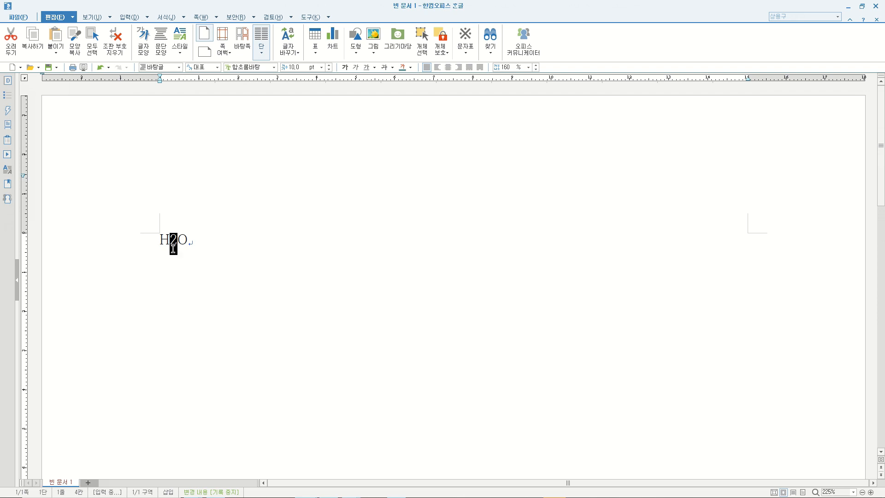
{"action": "key", "text": "alt+l"}
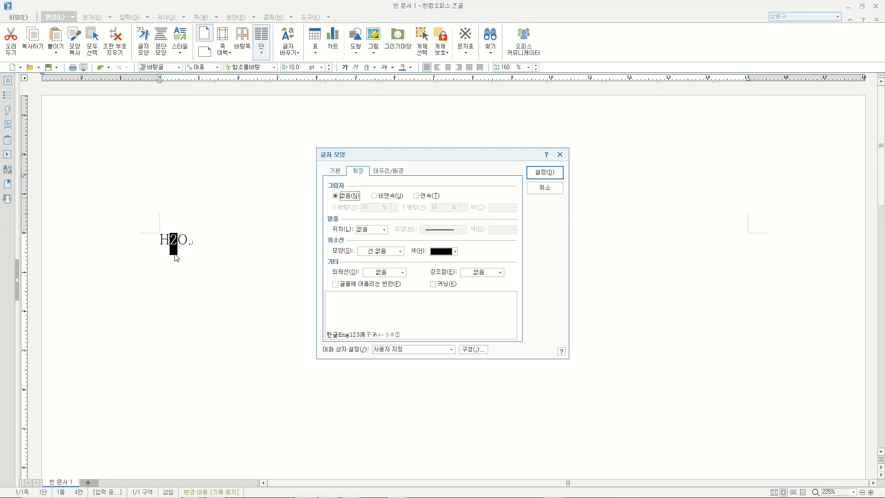
{"action": "left_click_drag", "start_coordinate": [379, 157], "coordinate": [268, 187]}
{"action": "left_click", "coordinate": [223, 203]}
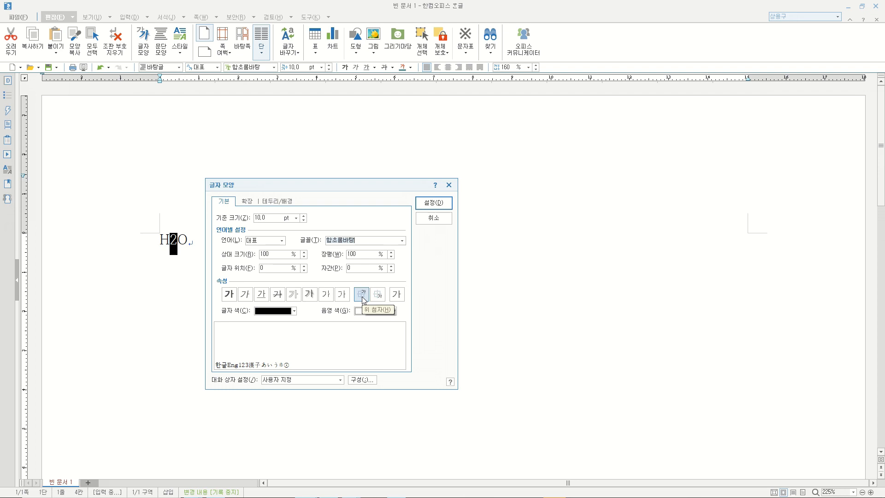
{"action": "left_click", "coordinate": [379, 295]}
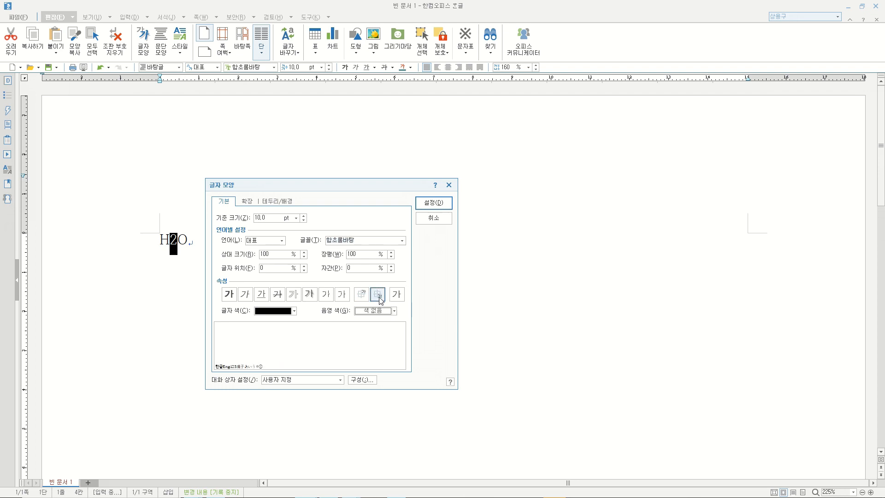
{"action": "left_click", "coordinate": [435, 203]}
{"action": "left_click", "coordinate": [210, 279]}
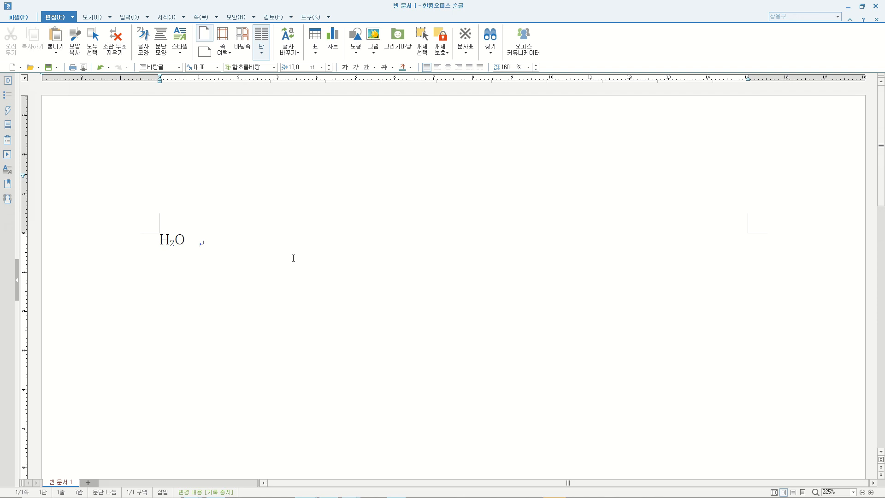
Add m2 after the H2O formula and format its 2 as a superscript (위 첨자).
{"action": "type", "text": "m2"}
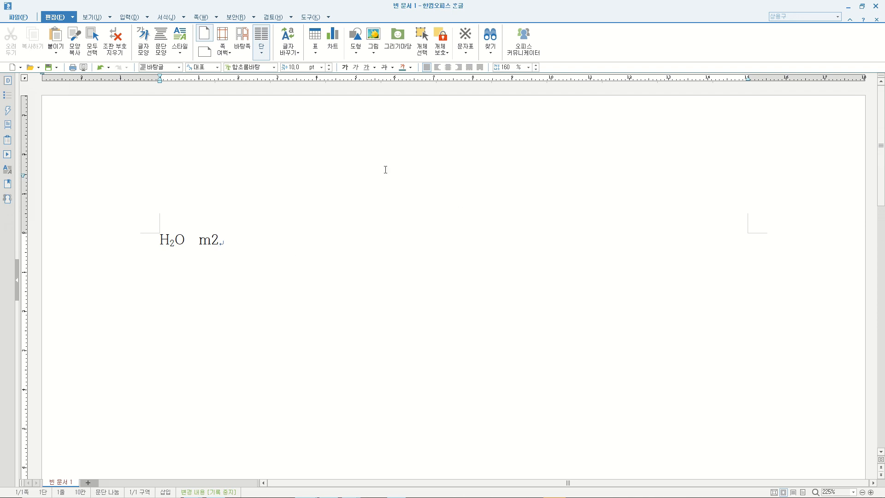
{"action": "key", "text": "shift+Left"}
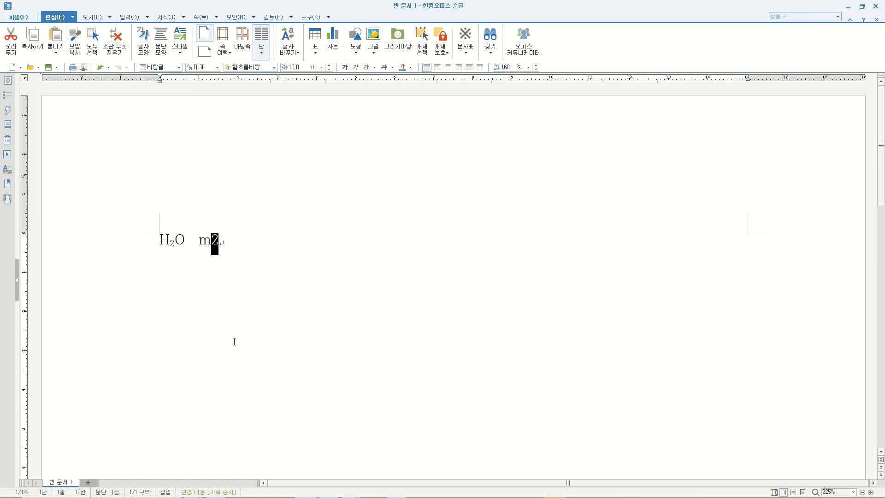
{"action": "key", "text": "alt+l"}
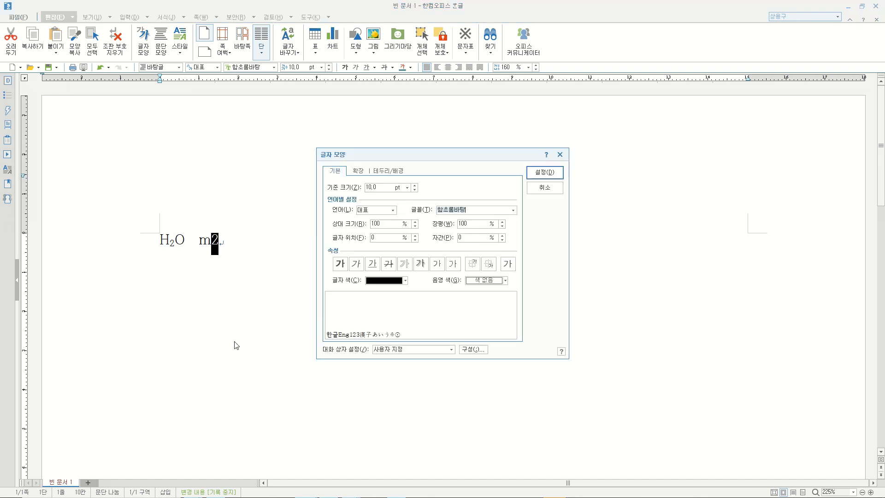
{"action": "left_click", "coordinate": [476, 265]}
{"action": "left_click", "coordinate": [546, 174]}
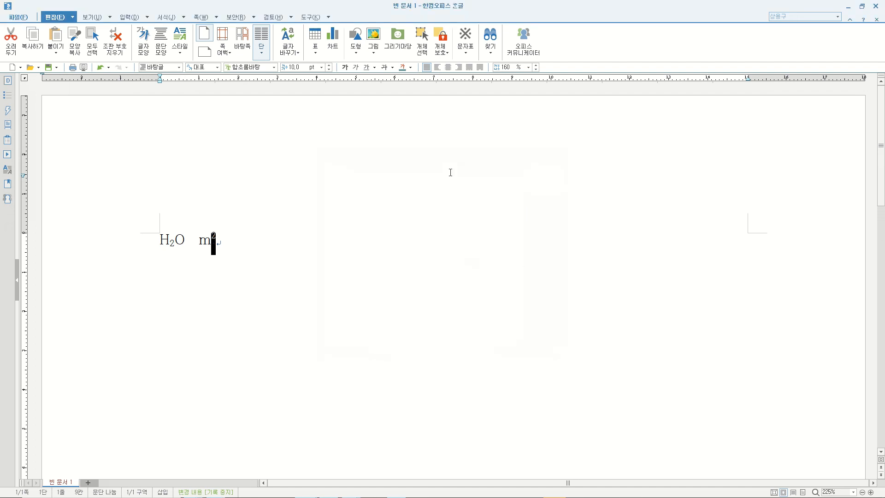
{"action": "key", "text": "Right"}
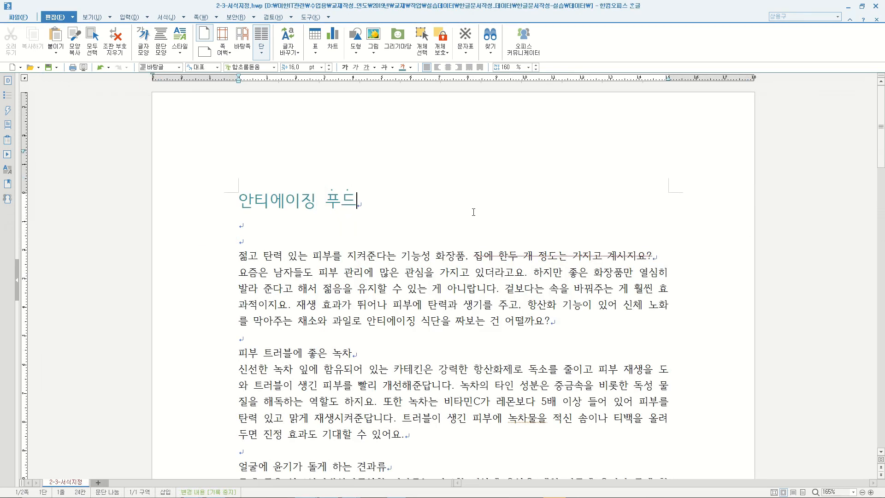
In 2-3-서식지정.hwp, set the base size of the subheading 얼굴에 윤기가 돌게 하는 견과류 to 18 pt.
{"action": "scroll", "coordinate": [461, 216], "scroll_direction": "down", "scroll_amount": 8}
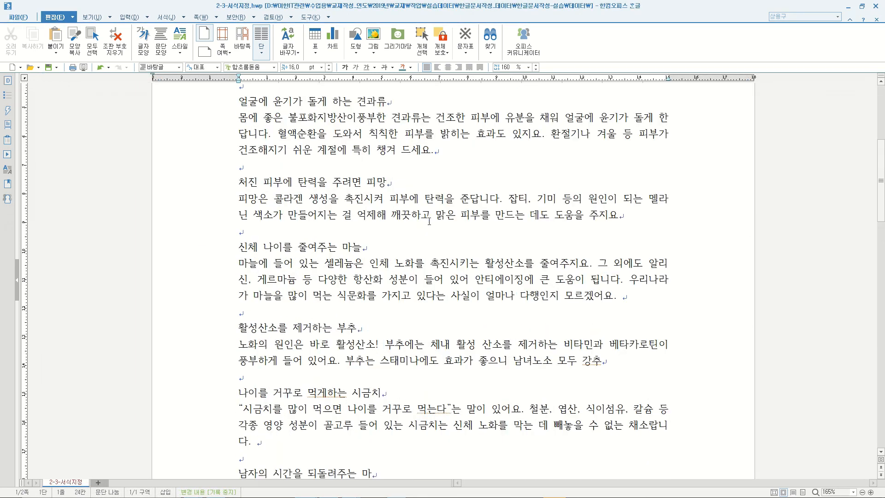
{"action": "scroll", "coordinate": [245, 123], "scroll_direction": "up", "scroll_amount": 2}
{"action": "left_click_drag", "start_coordinate": [236, 194], "coordinate": [389, 191]}
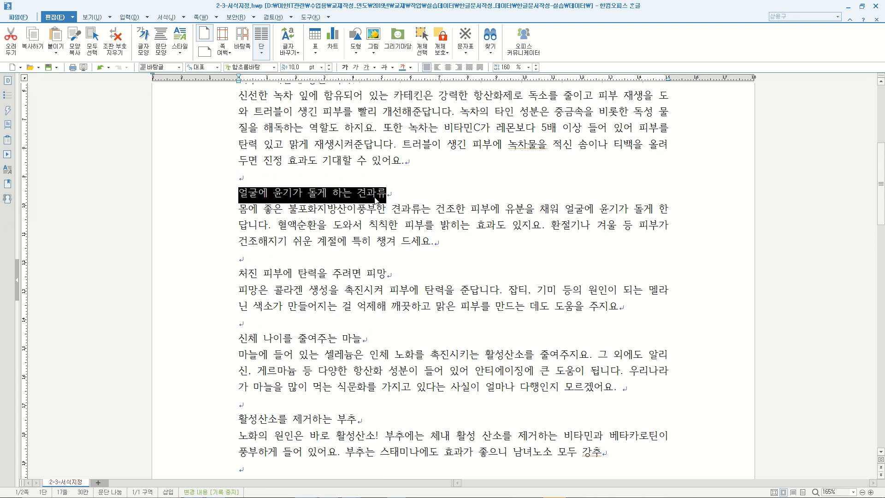
{"action": "key", "text": "alt+l"}
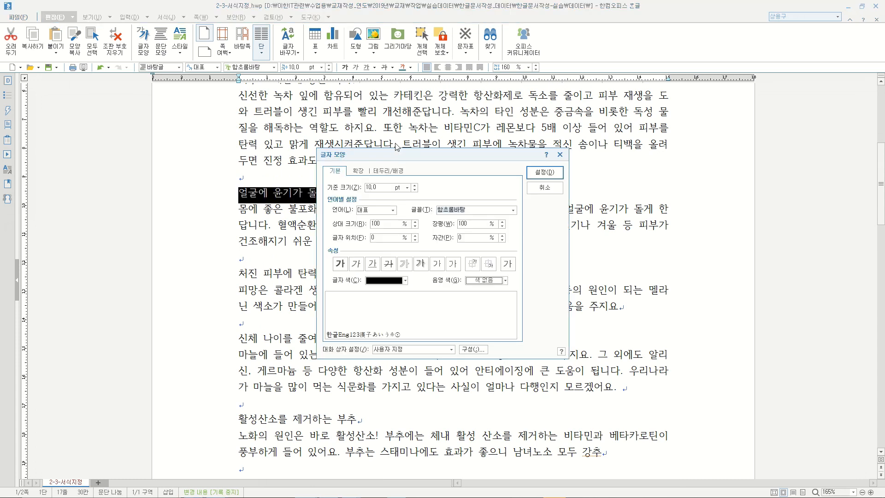
{"action": "left_click_drag", "start_coordinate": [407, 152], "coordinate": [480, 100]}
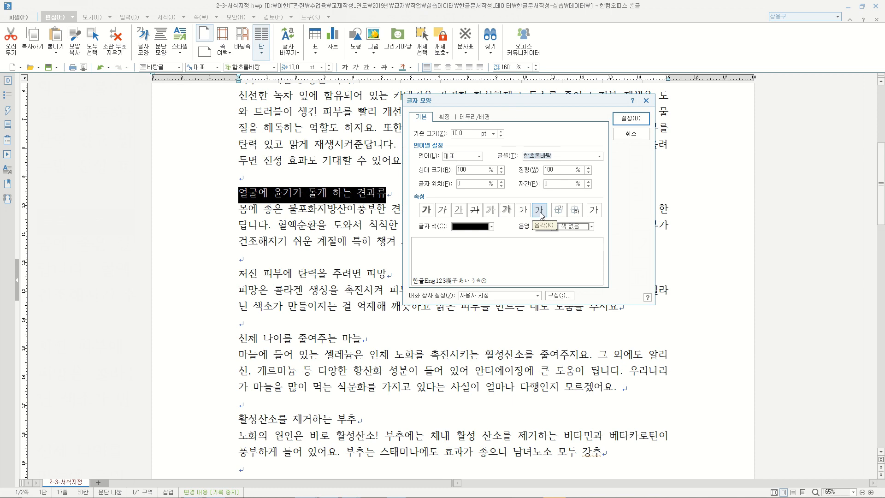
{"action": "left_click", "coordinate": [501, 130]}
{"action": "left_click", "coordinate": [500, 131]}
{"action": "left_click", "coordinate": [501, 131]}
{"action": "left_click", "coordinate": [501, 131]}
{"action": "left_click", "coordinate": [501, 131]}
{"action": "left_click", "coordinate": [500, 131]}
{"action": "left_click", "coordinate": [500, 131]}
{"action": "left_click", "coordinate": [501, 132]}
Apply bold and outline attributes to the subheading 얼굴에 윤기가 돌게 하는 견과류.
{"action": "left_click", "coordinate": [426, 210]}
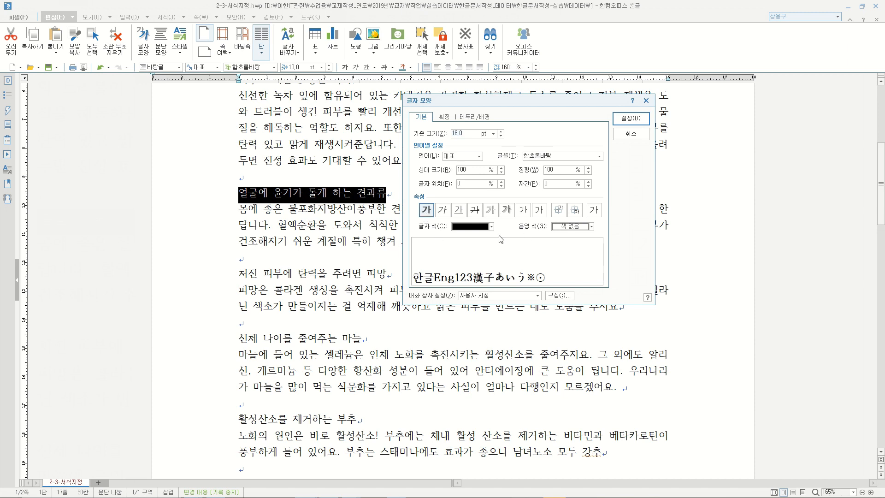
{"action": "left_click", "coordinate": [491, 210]}
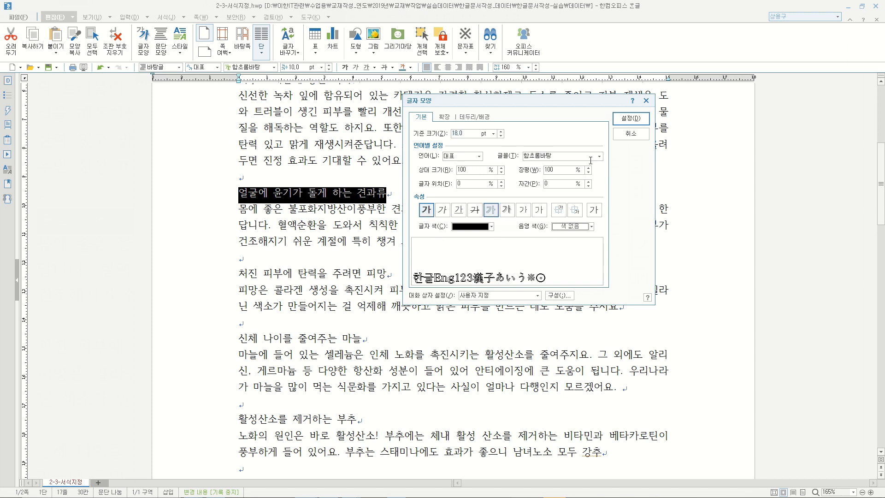
{"action": "left_click", "coordinate": [631, 118]}
{"action": "left_click", "coordinate": [374, 267]}
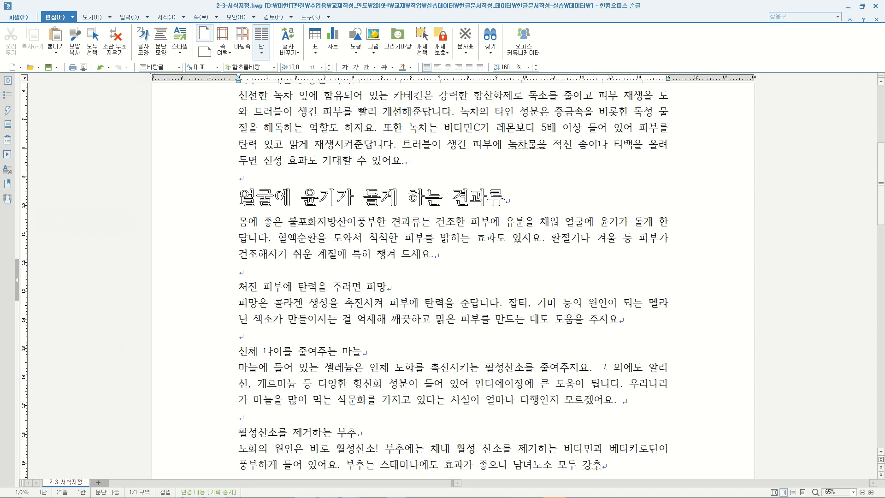
Add the shadow attribute to the outlined subheading 얼굴에 윤기가 돌게 하는 견과류.
{"action": "left_click_drag", "start_coordinate": [239, 197], "coordinate": [506, 187]}
{"action": "key", "text": "alt+l"}
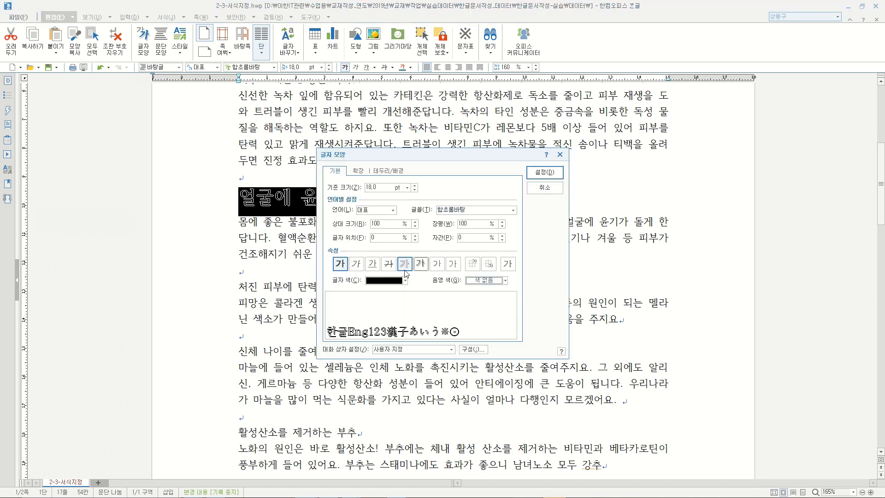
{"action": "left_click", "coordinate": [421, 263]}
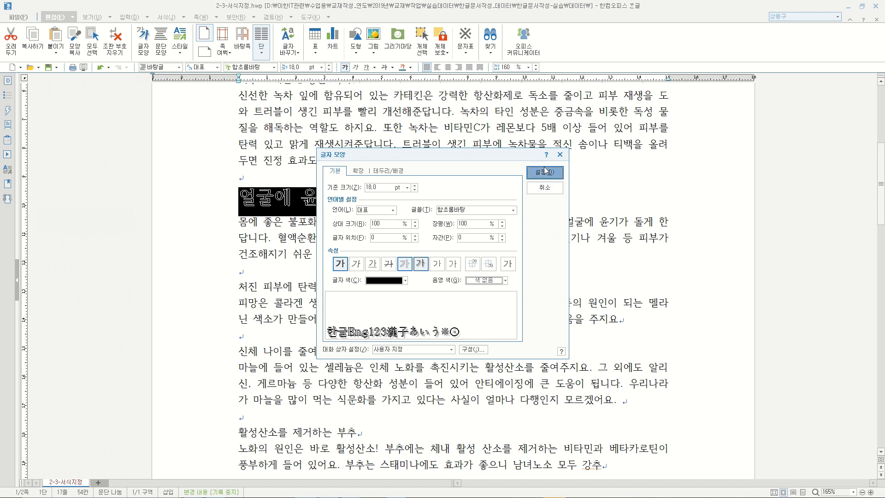
{"action": "left_click", "coordinate": [545, 172]}
{"action": "left_click", "coordinate": [344, 237]}
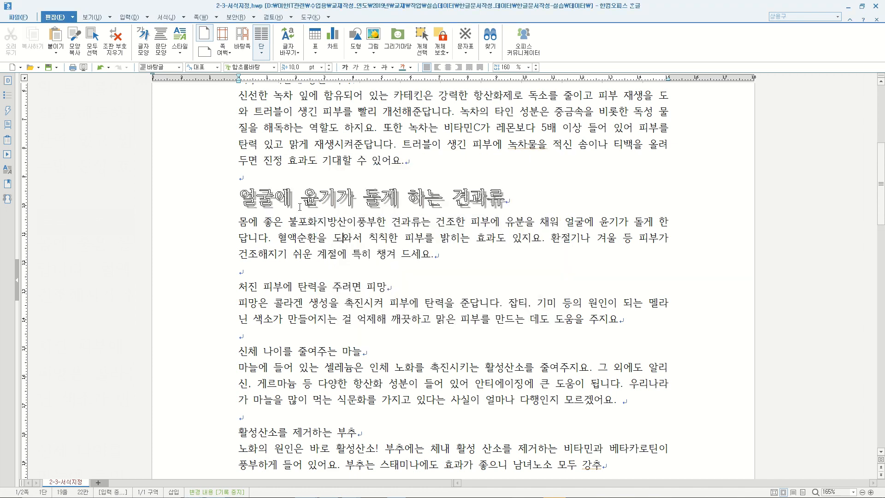
Replace the outline and shadow of the subheading 얼굴에 윤기가 돌게 하는 견과류 with the emboss (양각) attribute.
{"action": "left_click_drag", "start_coordinate": [237, 198], "coordinate": [514, 200]}
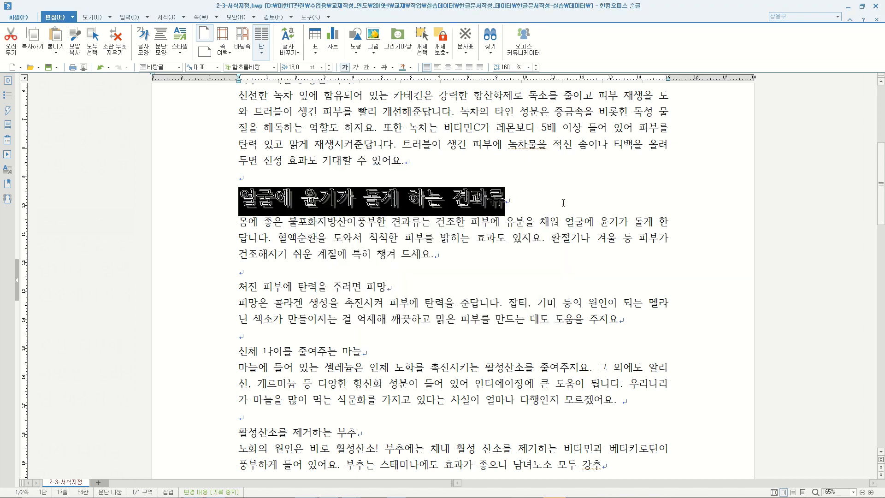
{"action": "key", "text": "alt+l"}
{"action": "left_click_drag", "start_coordinate": [476, 157], "coordinate": [600, 154]}
{"action": "left_click", "coordinate": [528, 260]}
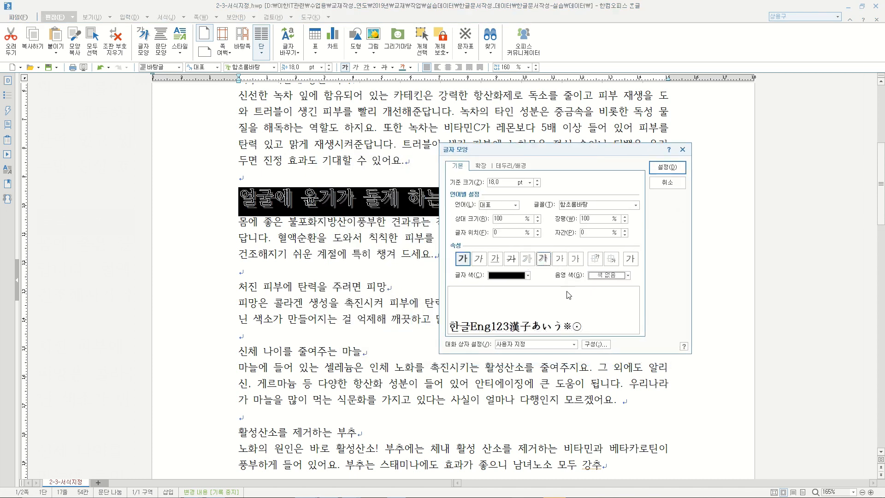
{"action": "left_click", "coordinate": [560, 259]}
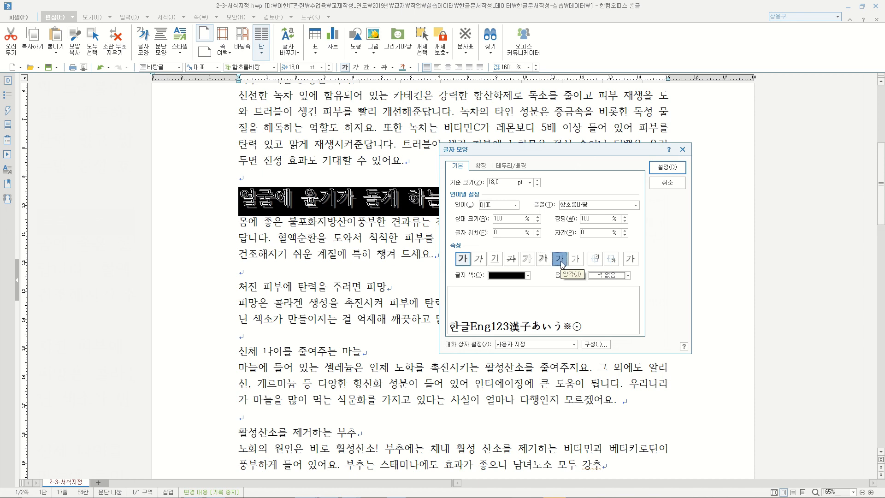
{"action": "left_click", "coordinate": [667, 167]}
{"action": "left_click", "coordinate": [375, 269]}
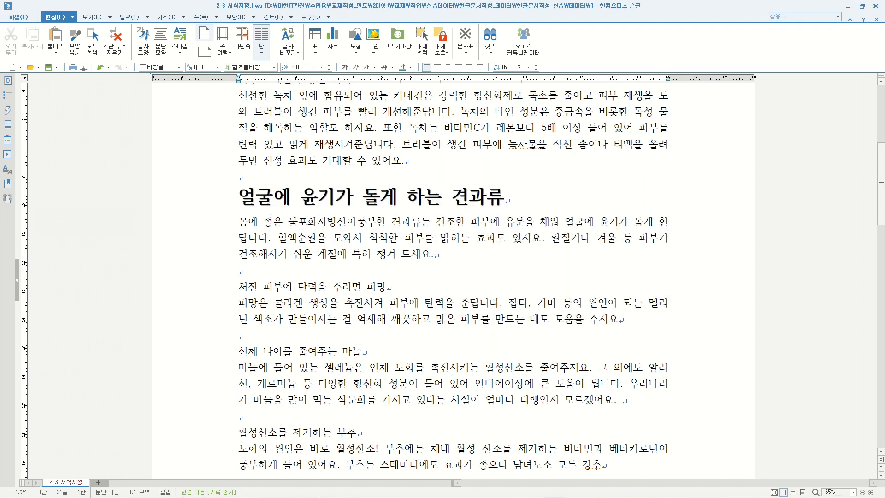
Change the subheading 얼굴에 윤기가 돌게 하는 견과류 from emboss to the engrave attribute.
{"action": "left_click", "coordinate": [239, 201]}
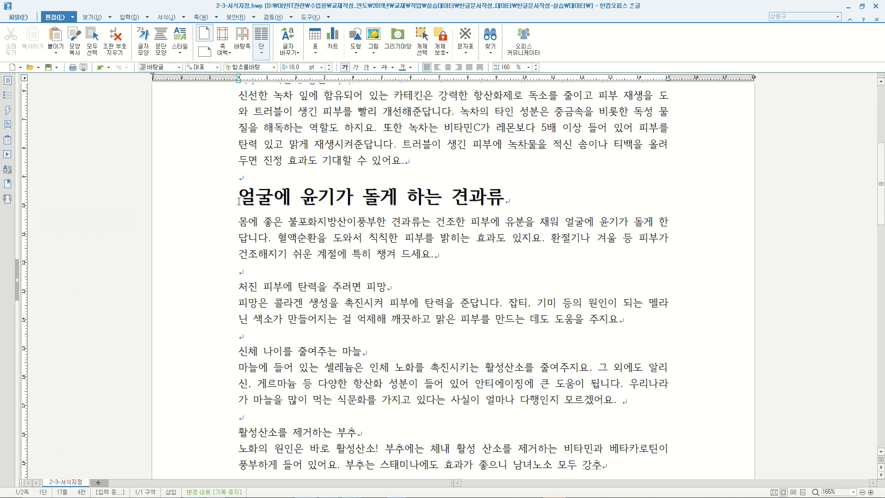
{"action": "left_click_drag", "start_coordinate": [239, 197], "coordinate": [509, 197]}
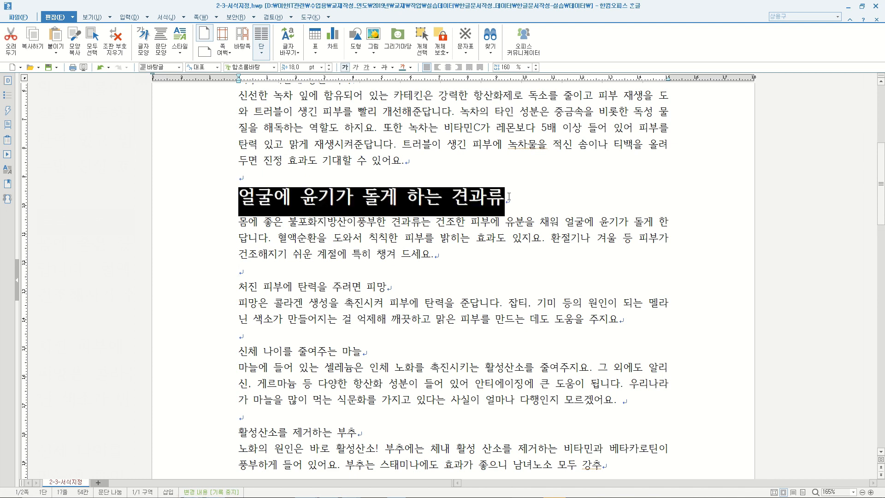
{"action": "key", "text": "alt+l"}
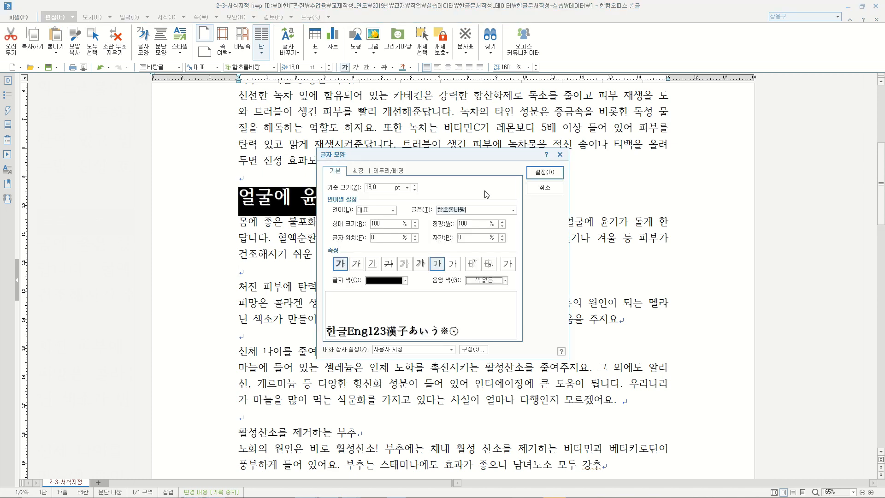
{"action": "left_click", "coordinate": [440, 266]}
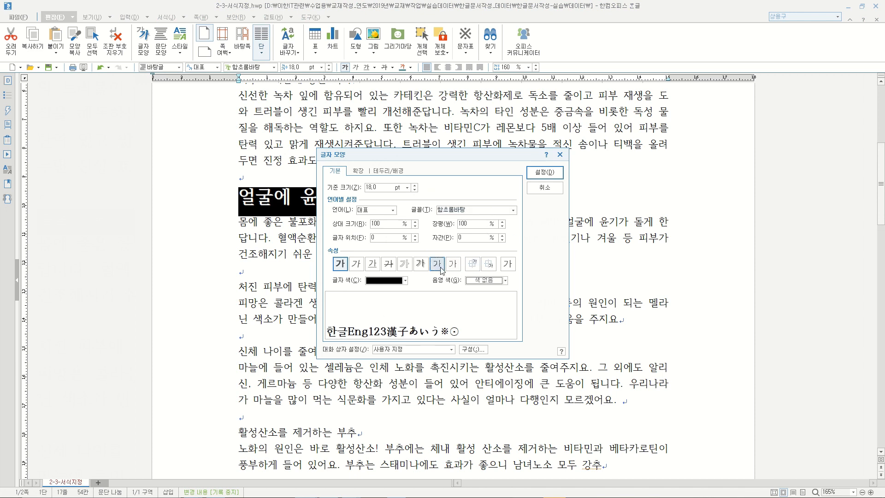
{"action": "left_click", "coordinate": [545, 173]}
{"action": "left_click", "coordinate": [334, 241]}
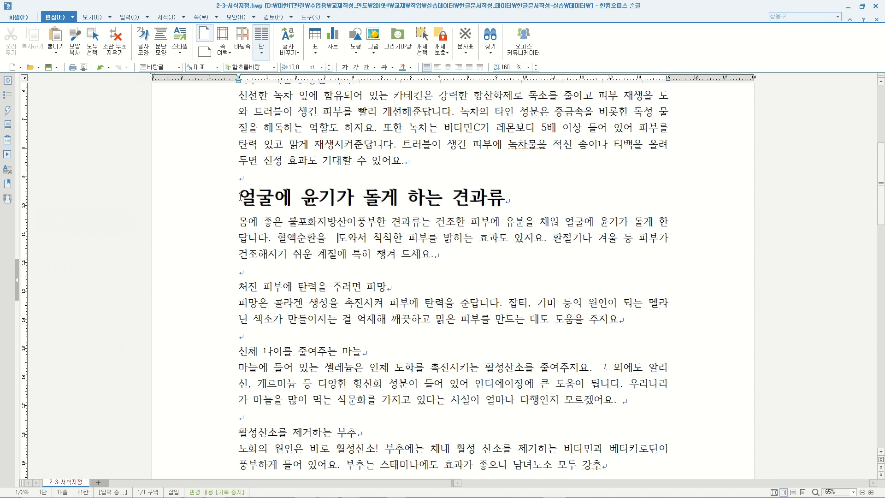
Remove the engrave attribute from the subheading 얼굴에 윤기가 돌게 하는 견과류 and set its character width (장평) to 150%.
{"action": "left_click_drag", "start_coordinate": [240, 197], "coordinate": [512, 198]}
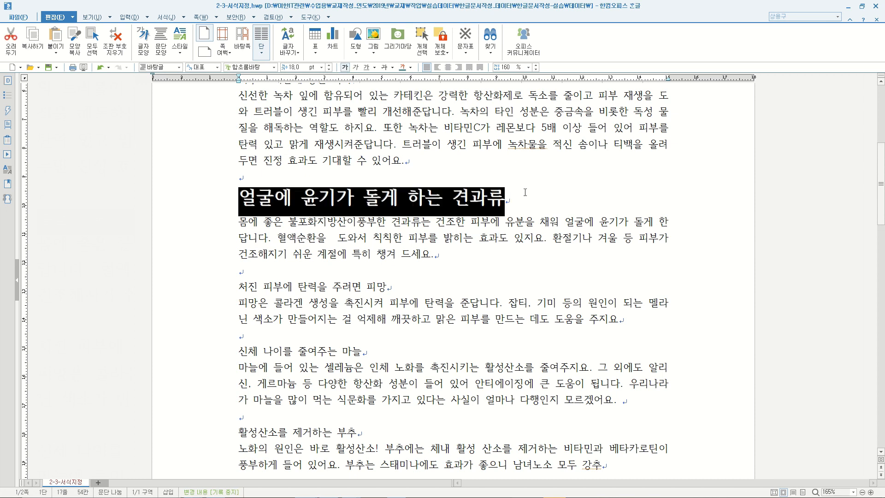
{"action": "key", "text": "alt+l"}
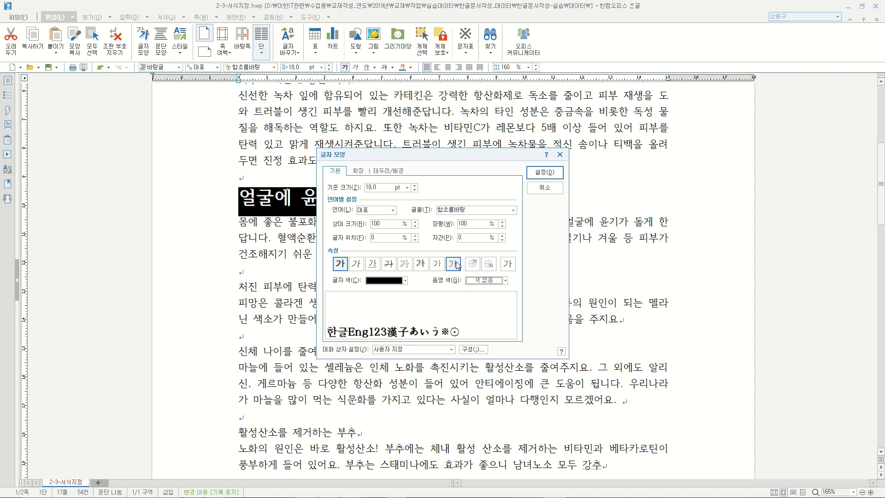
{"action": "left_click_drag", "start_coordinate": [453, 154], "coordinate": [651, 126]}
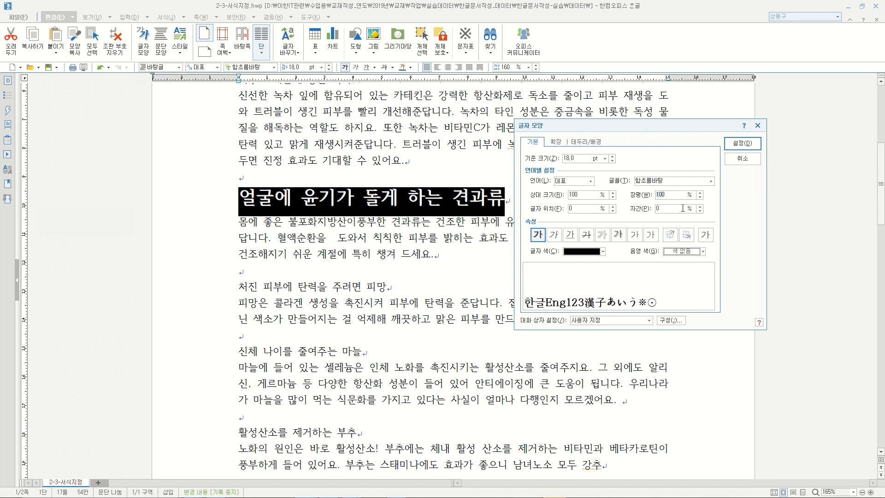
{"action": "type", "text": "150"}
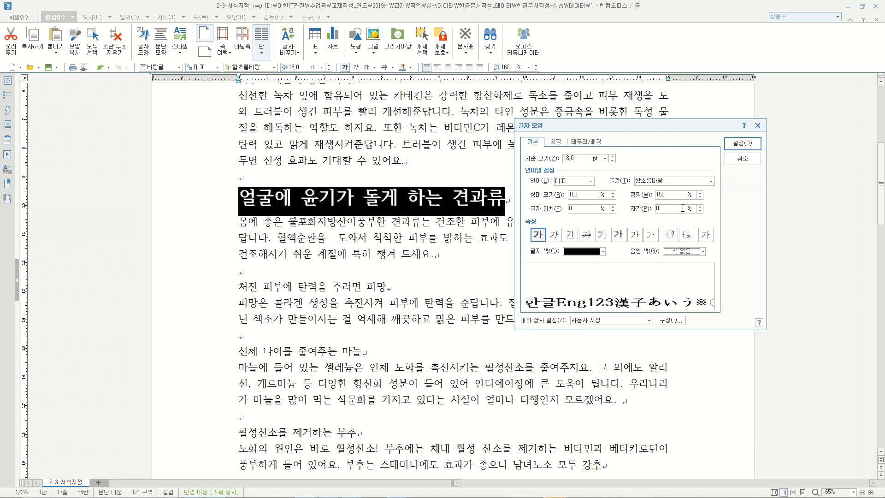
{"action": "left_click", "coordinate": [746, 144]}
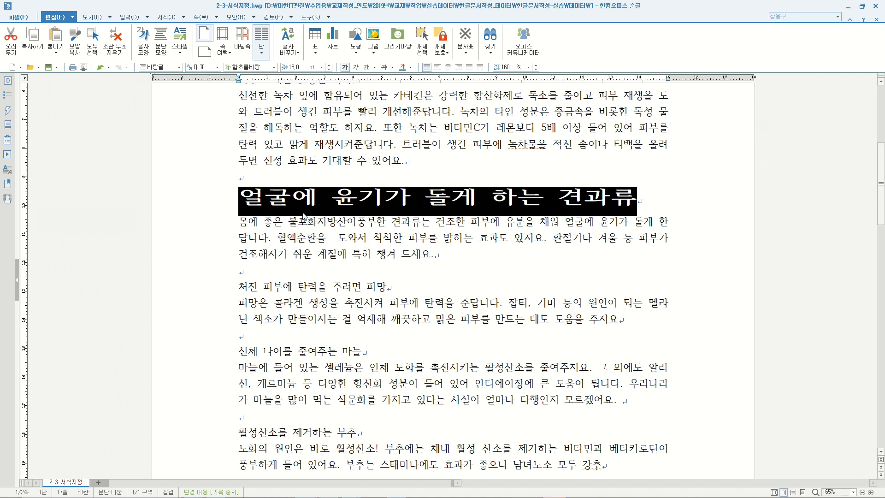
Set the letter spacing (자간) of the subheading 얼굴에 윤기가 돌게 하는 견과류 to 10%.
{"action": "key", "text": "alt+l"}
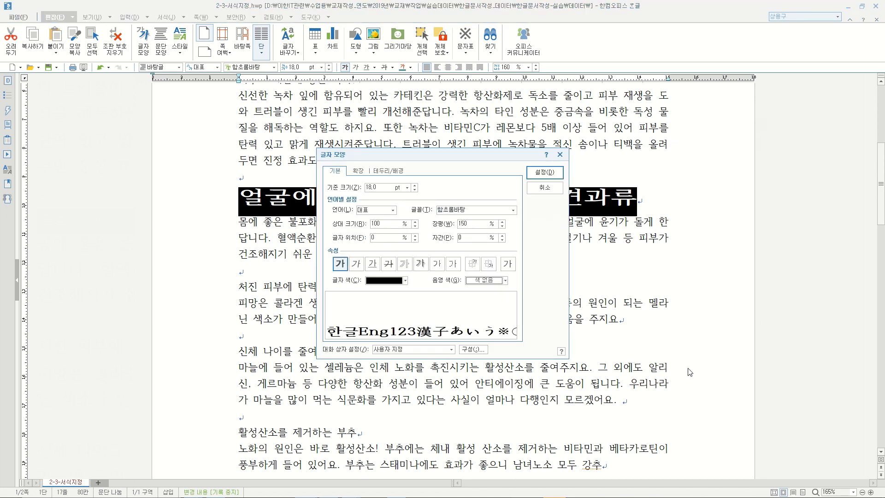
{"action": "type", "text": "10"}
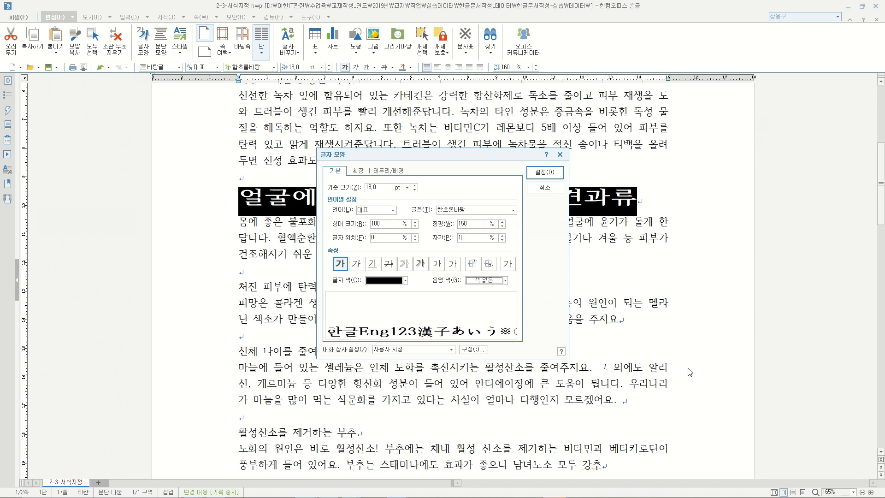
{"action": "left_click", "coordinate": [546, 173]}
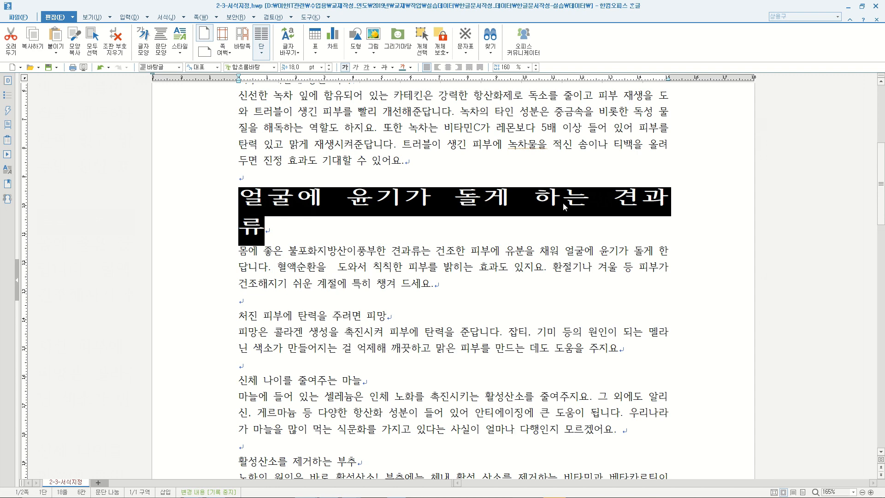
Tighten the letter spacing of the body paragraph under 처진 피부에 탄력을 주려면 피망 in several small increments.
{"action": "scroll", "coordinate": [547, 247], "scroll_direction": "down", "scroll_amount": 3}
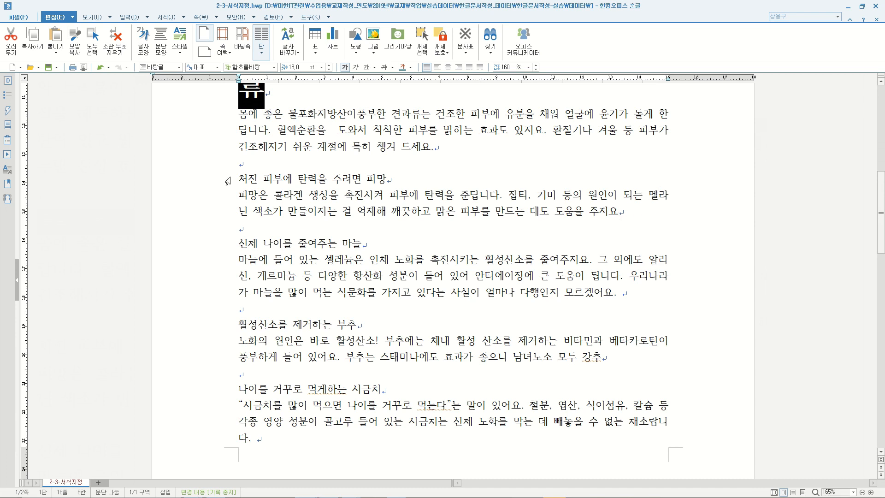
{"action": "left_click_drag", "start_coordinate": [240, 195], "coordinate": [632, 216]}
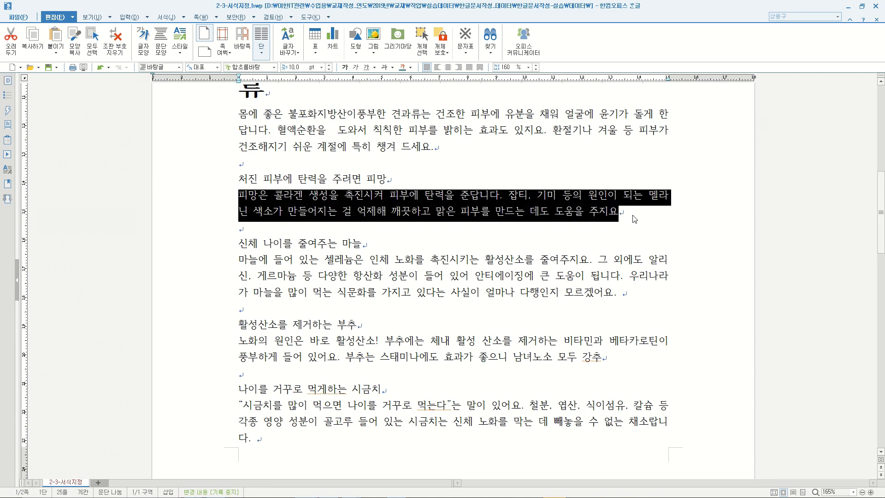
{"action": "key", "text": "alt+l"}
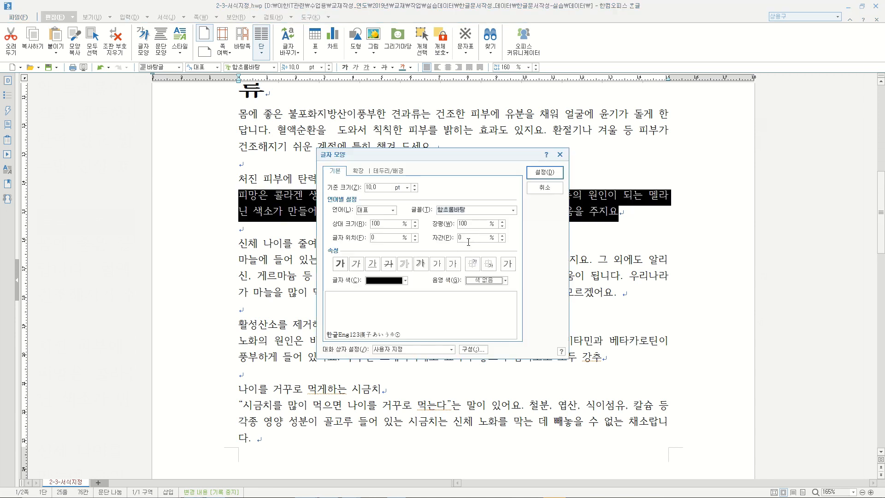
{"action": "left_click", "coordinate": [551, 188]}
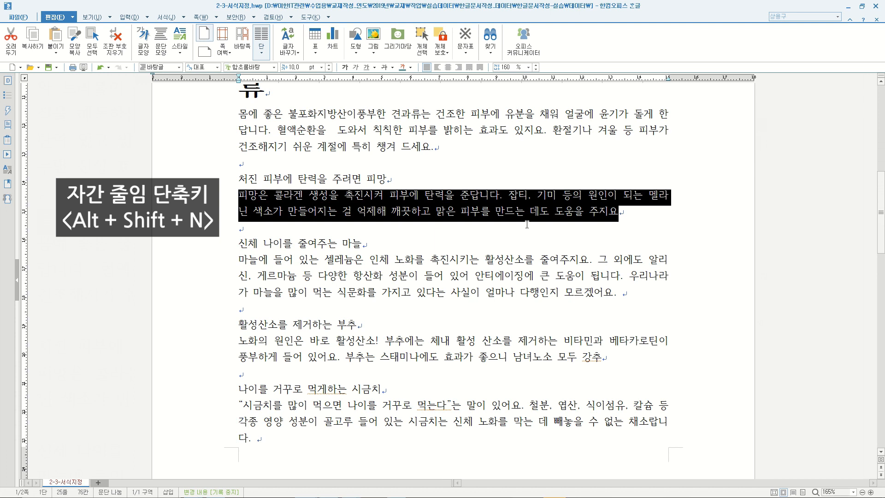
{"action": "key", "text": "alt+shift+n"}
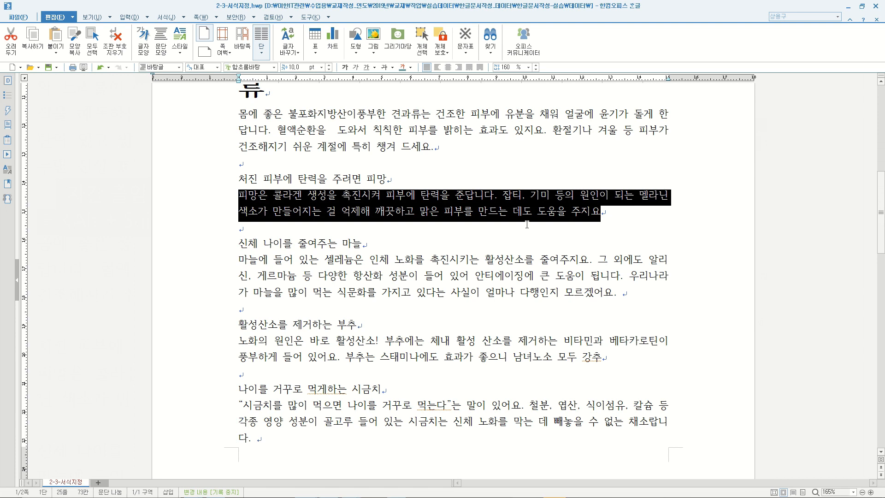
{"action": "key", "text": "alt+shift+n"}
{"action": "key", "text": "alt+shift+n"}
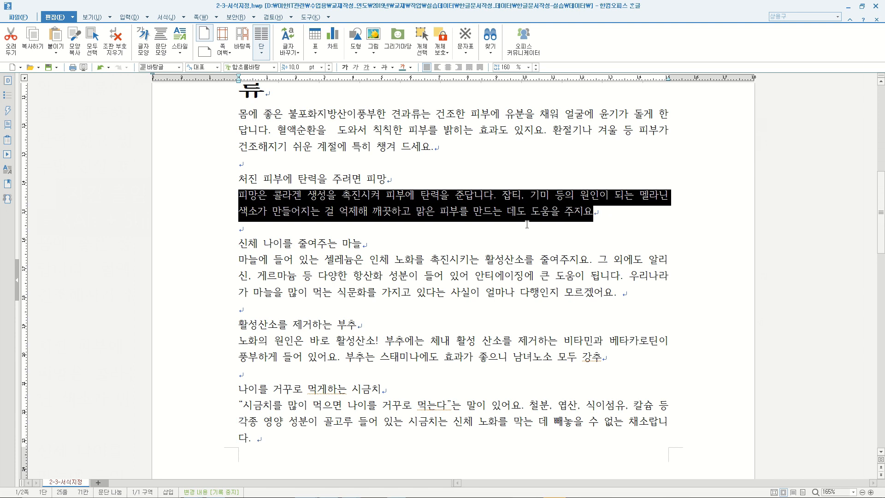
{"action": "key", "text": "alt+shift+n"}
{"action": "key", "text": "alt+shift+n"}
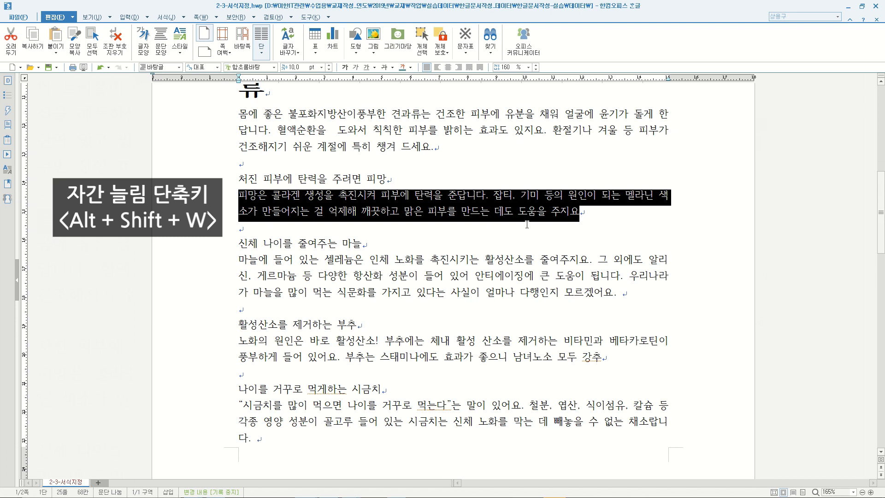
Widen the letter spacing of the paragraph under 처진 피부에 탄력을 주려면 피망 beyond its original spacing, until 멜라닌 moves wholly onto the second line.
{"action": "key", "text": "alt+shift+w"}
{"action": "key", "text": "alt+shift+w"}
{"action": "key", "text": "alt+shift+w"}
{"action": "key", "text": "alt+shift+w"}
{"action": "key", "text": "alt+shift+w"}
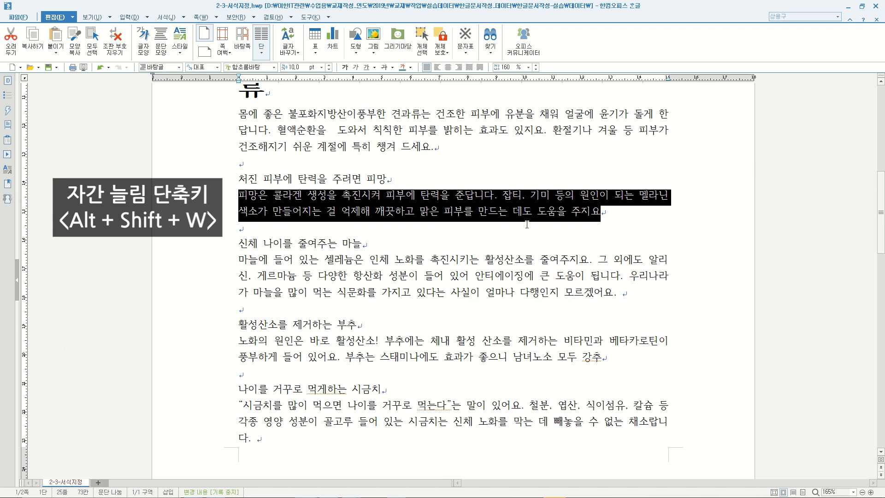
{"action": "key", "text": "alt+shift+w"}
{"action": "key", "text": "alt+shift+w"}
{"action": "key", "text": "alt+shift+w"}
{"action": "key", "text": "alt+shift+w"}
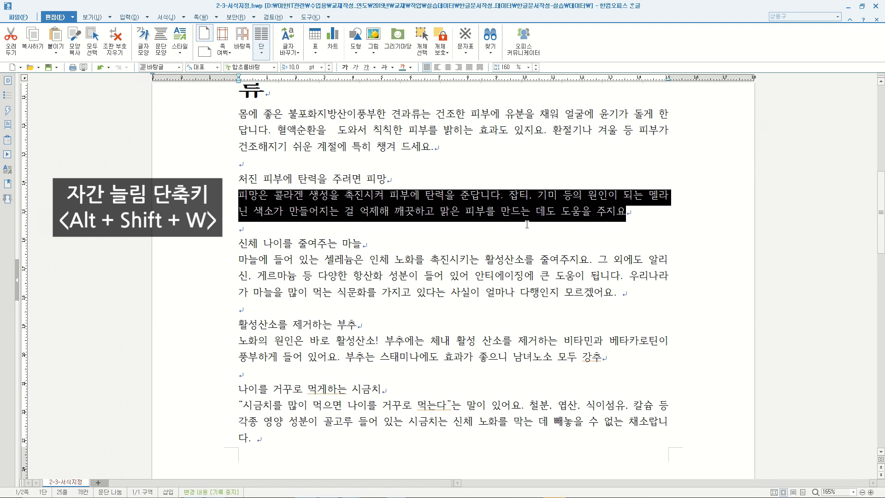
{"action": "key", "text": "alt+shift+w"}
{"action": "key", "text": "alt+shift+w"}
{"action": "key", "text": "alt+shift+w"}
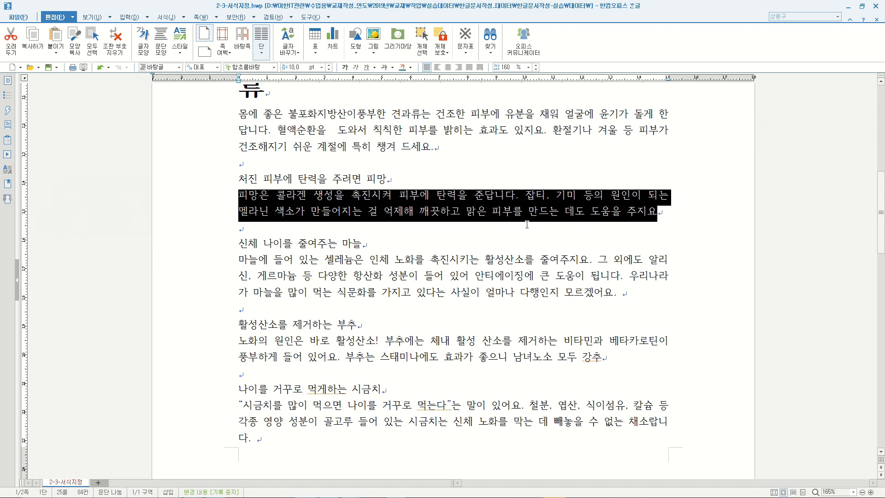